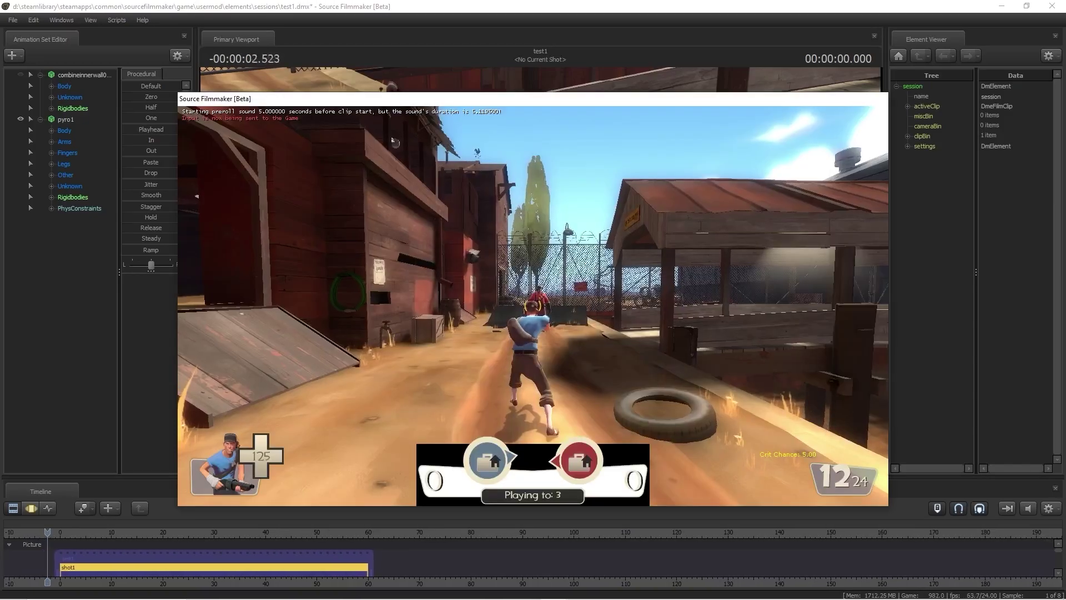
Step: Record a gameplay take that switches to the pistol, fires all twelve rounds at the pyro and ends the recording
key("2")
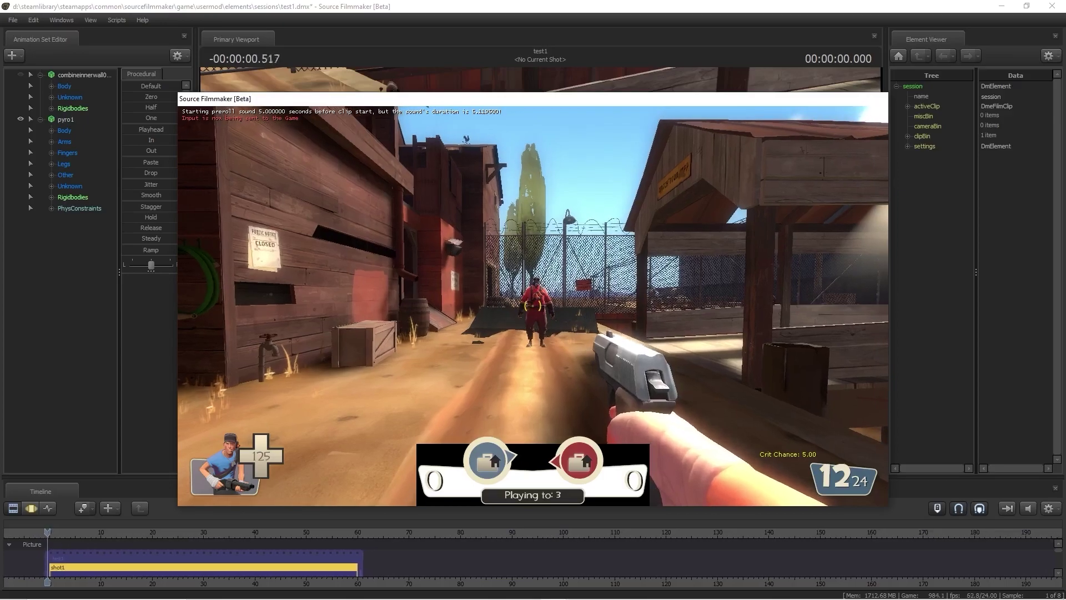
left_click(533, 306)
left_click(533, 306)
left_click(533, 306)
left_click(534, 306)
left_click(533, 306)
left_click(533, 306)
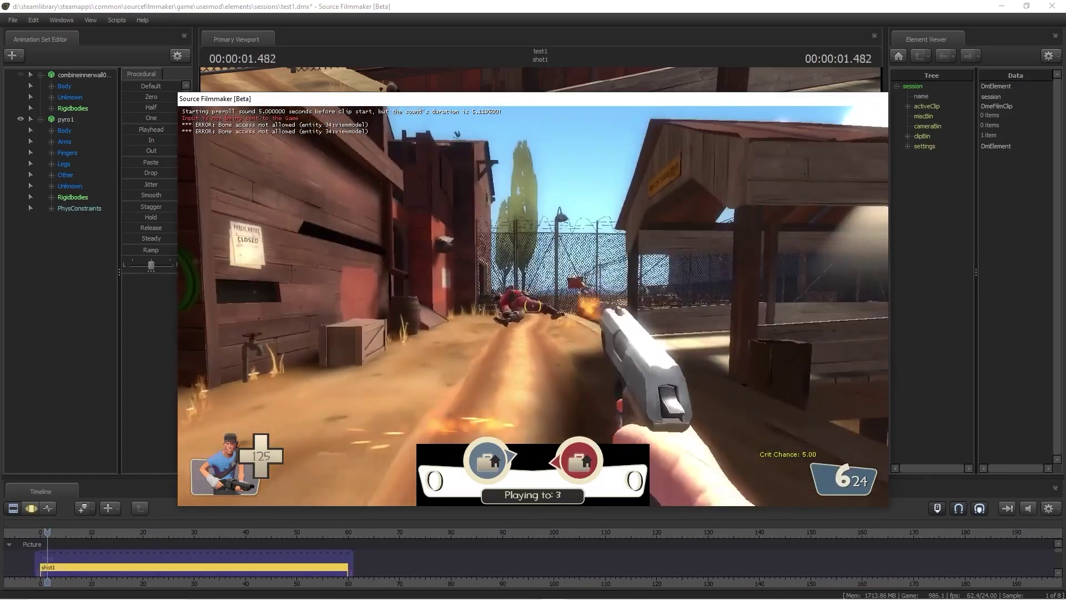
left_click(533, 306)
left_click(533, 306)
left_click(533, 306)
left_click(533, 306)
left_click(533, 306)
left_click(533, 306)
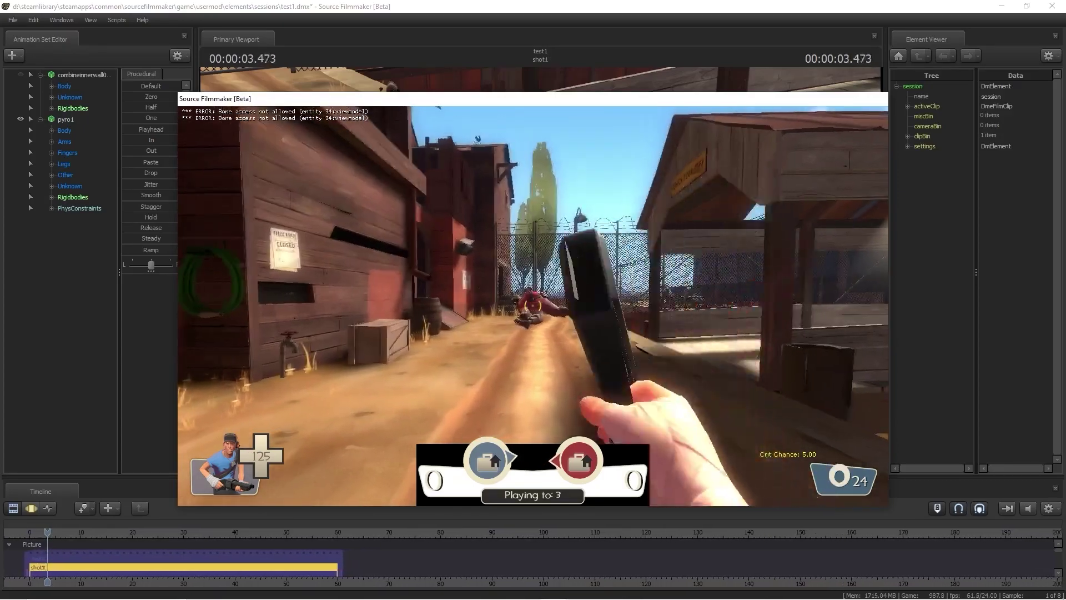
key("Escape")
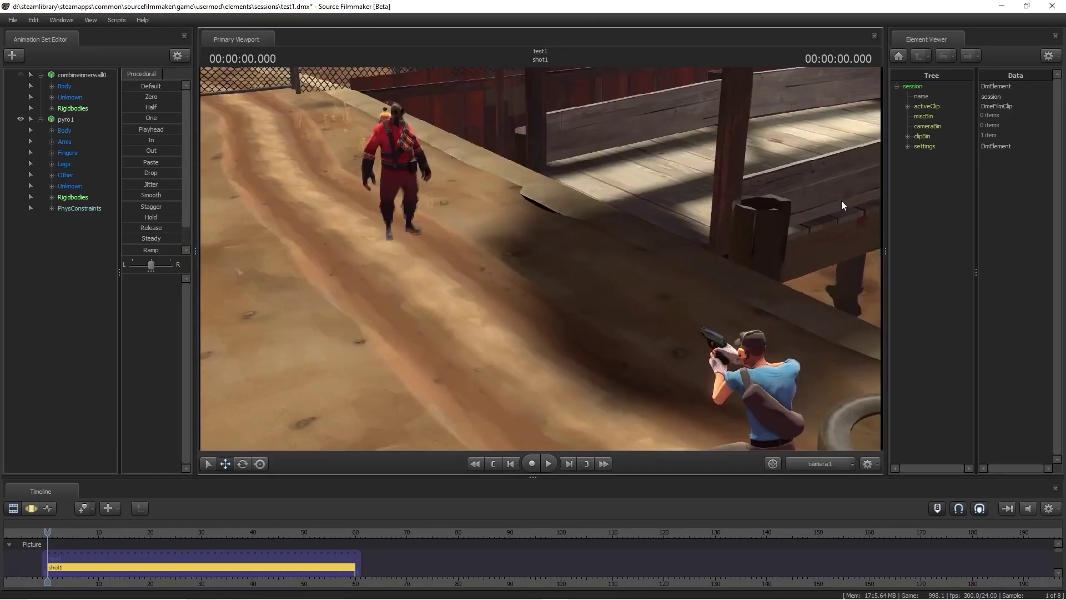
Step: Play back the recorded take in test1 and inspect the fallen pyro in the scene
key("space")
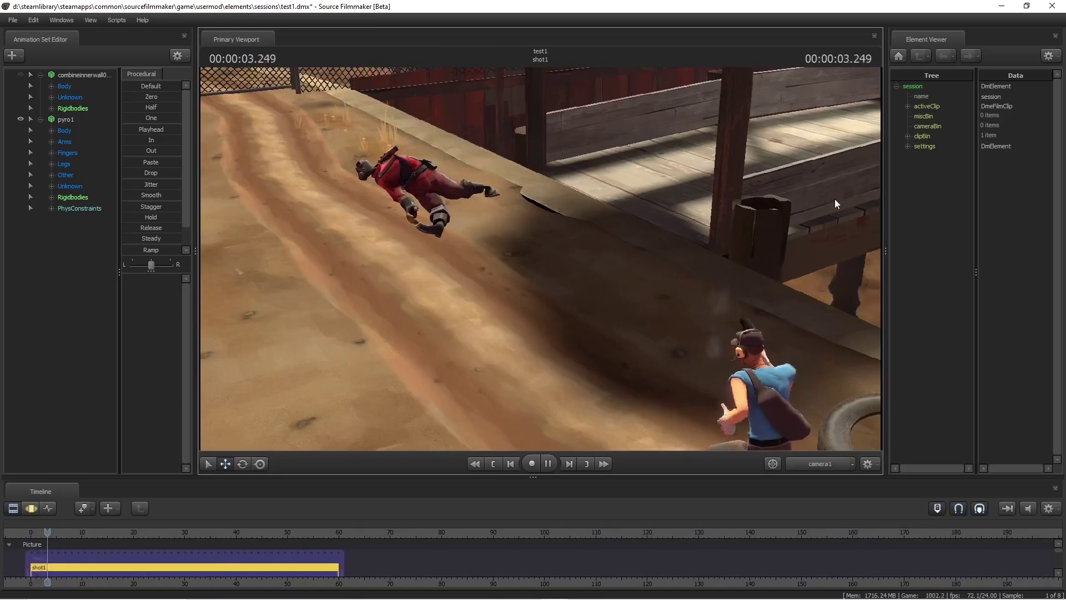
key("space")
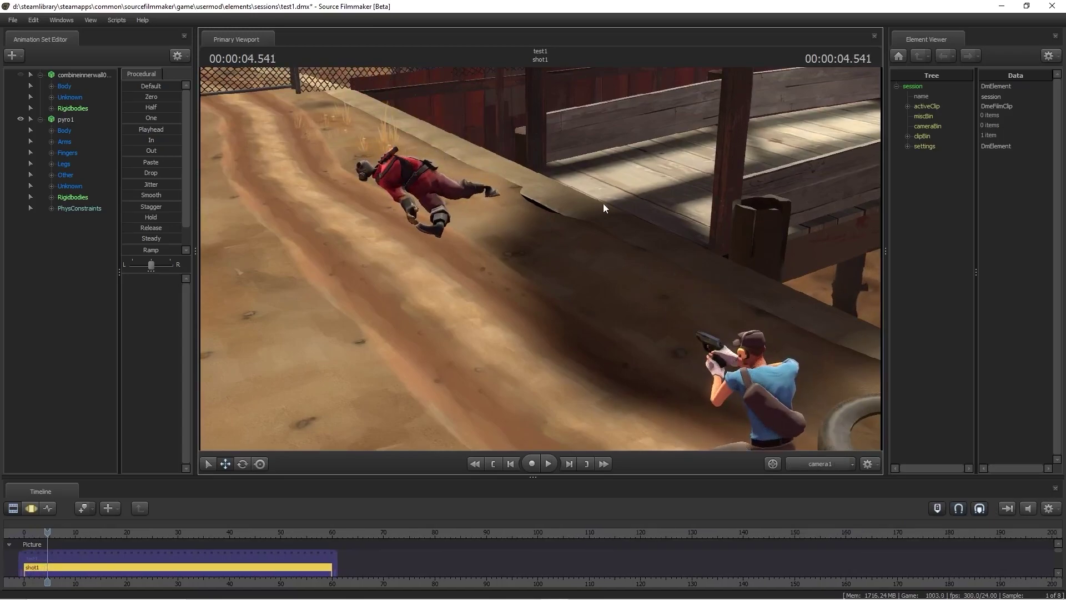
left_click_drag(603, 203, 375, 227)
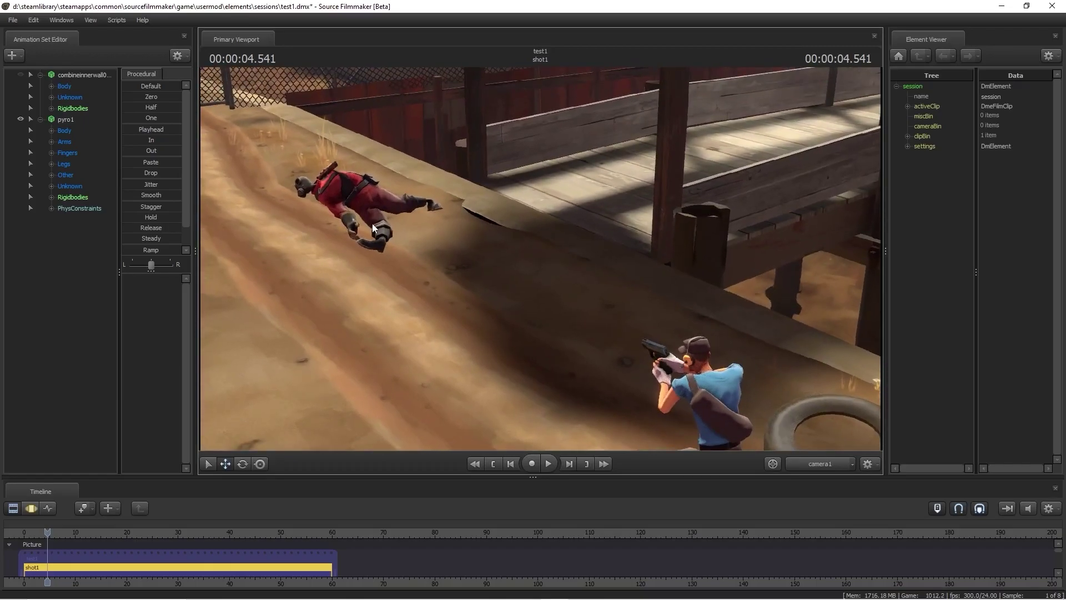
key("F4")
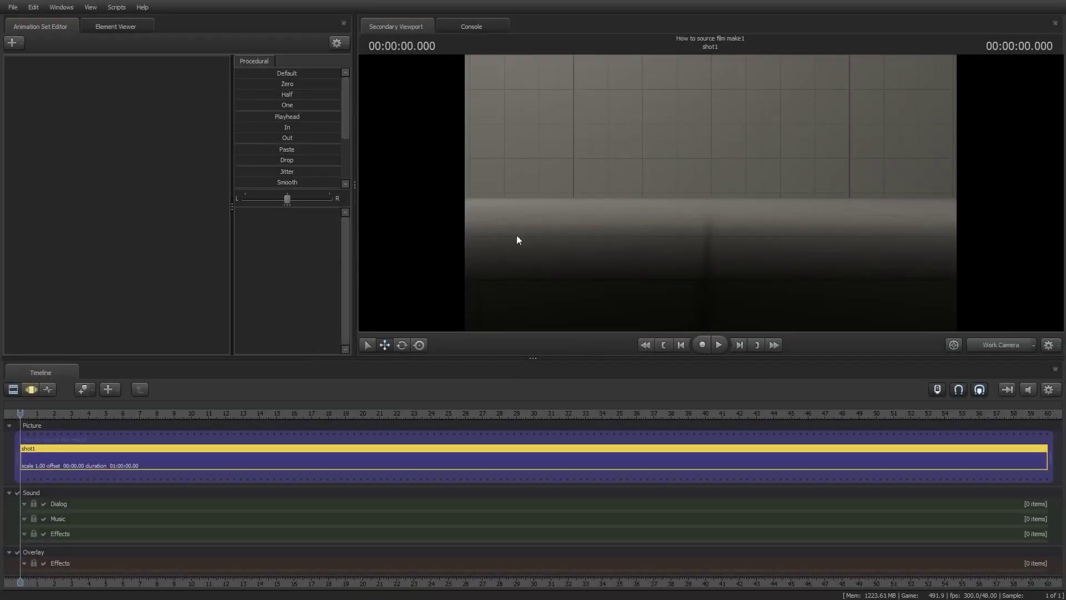
Step: Add a new scene camera to shot1 from a work camera view facing the red circular platform
key("s")
left_click_drag(704, 221, 704, 224)
key("w")
key("s")
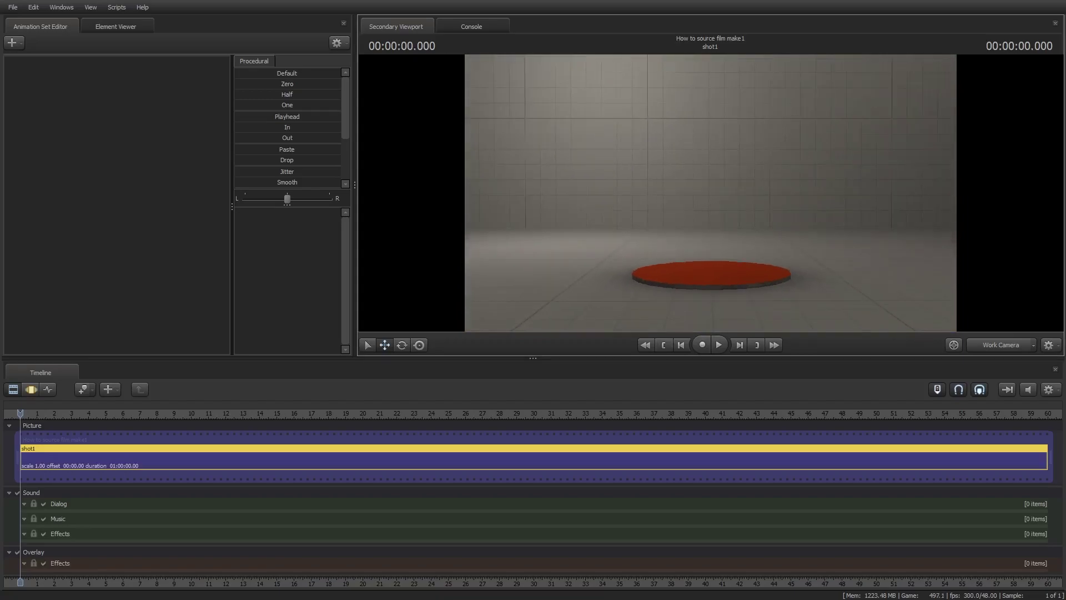
left_click(1037, 345)
mouse_move(1010, 388)
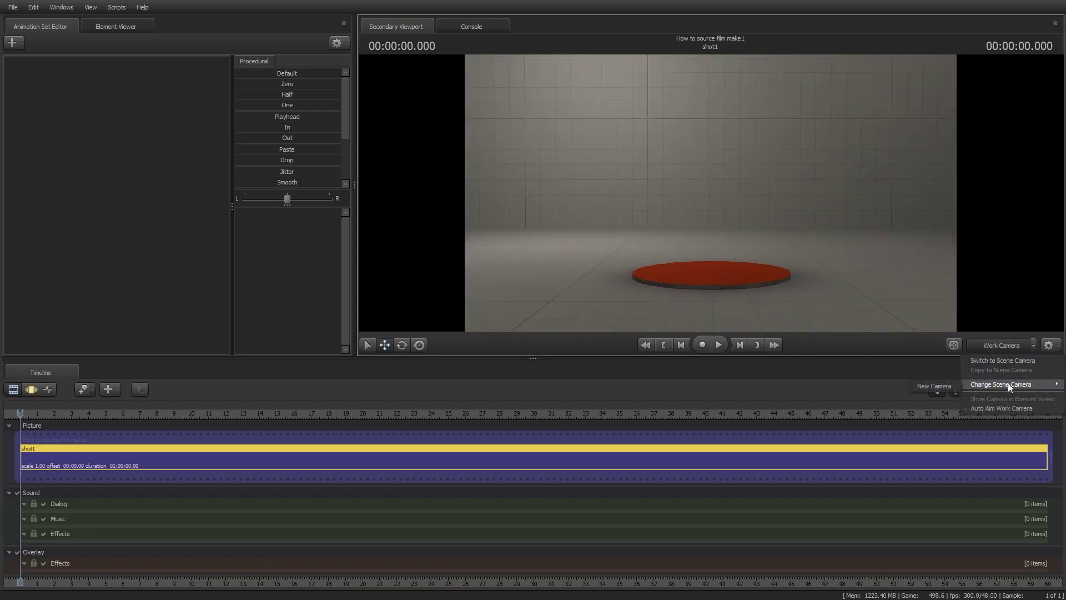
left_click(947, 388)
left_click_drag(704, 224, 704, 224)
Step: Hide the camera frustum in the viewport and show it again
right_click(594, 162)
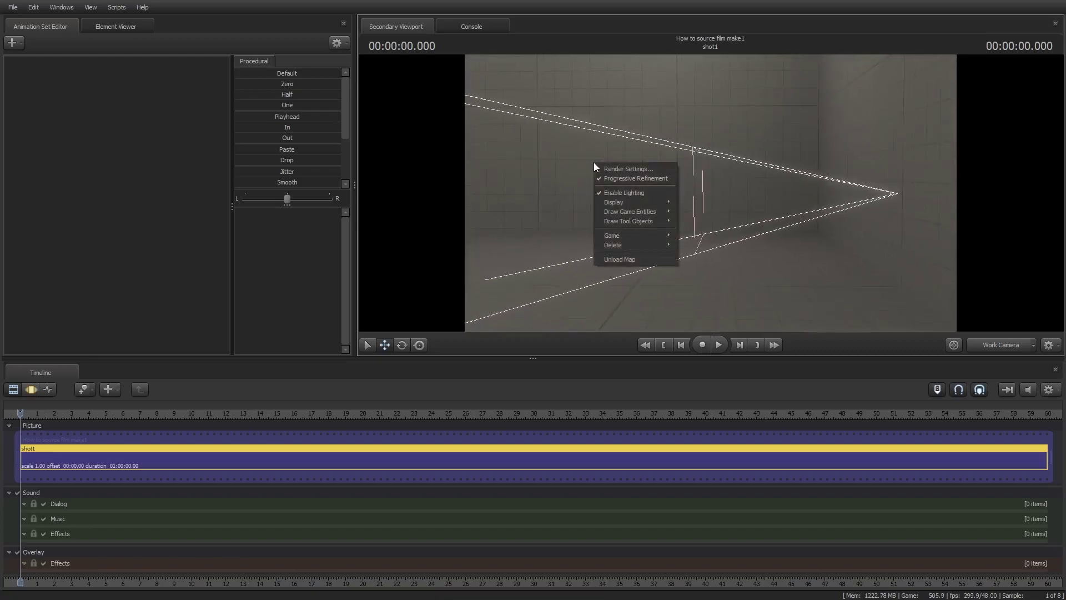
mouse_move(665, 201)
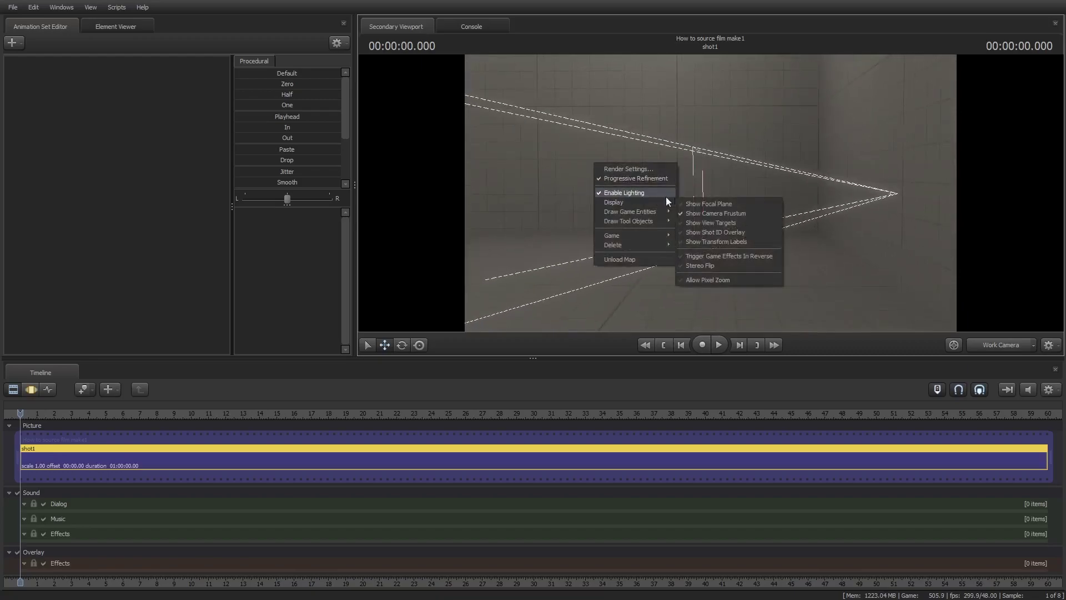
left_click(716, 213)
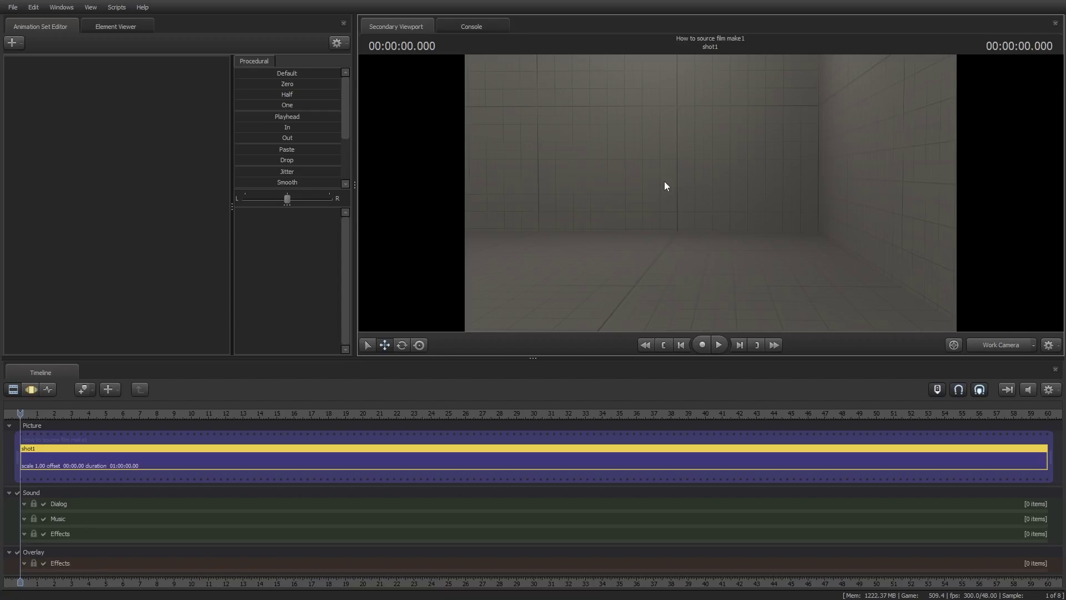
right_click(640, 198)
mouse_move(672, 236)
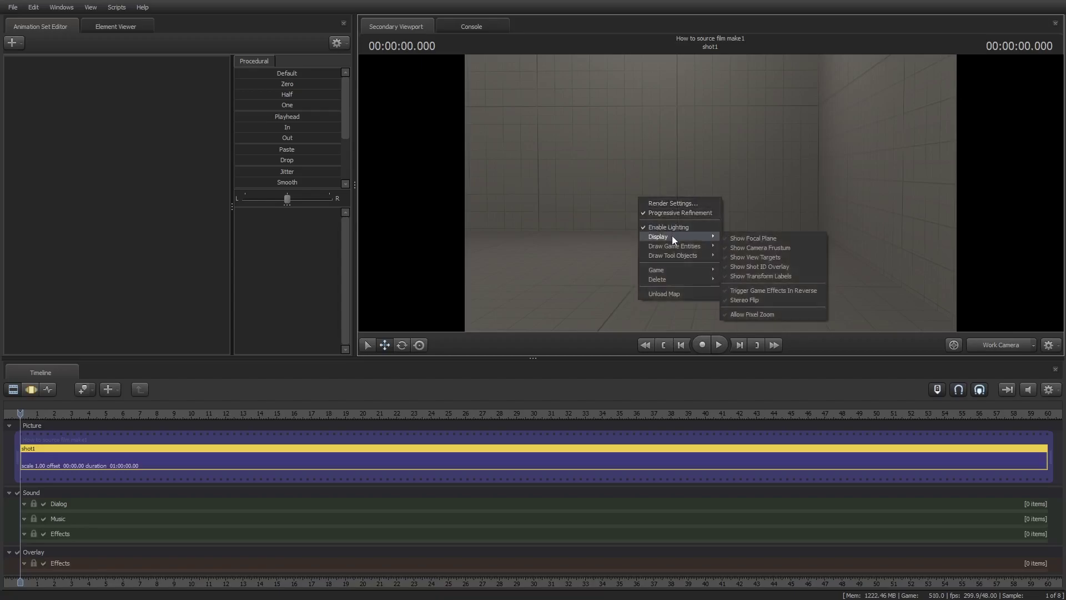
left_click(751, 249)
Step: Create an animation set for a new model using the player hwm pyro.mdl file
key("a")
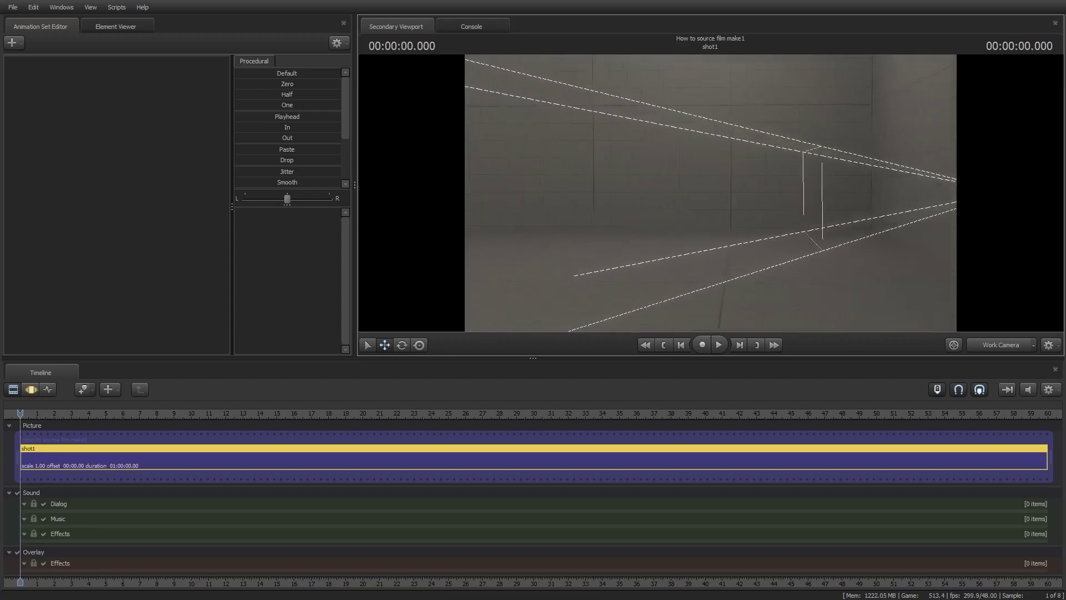
left_click_drag(717, 249, 711, 197)
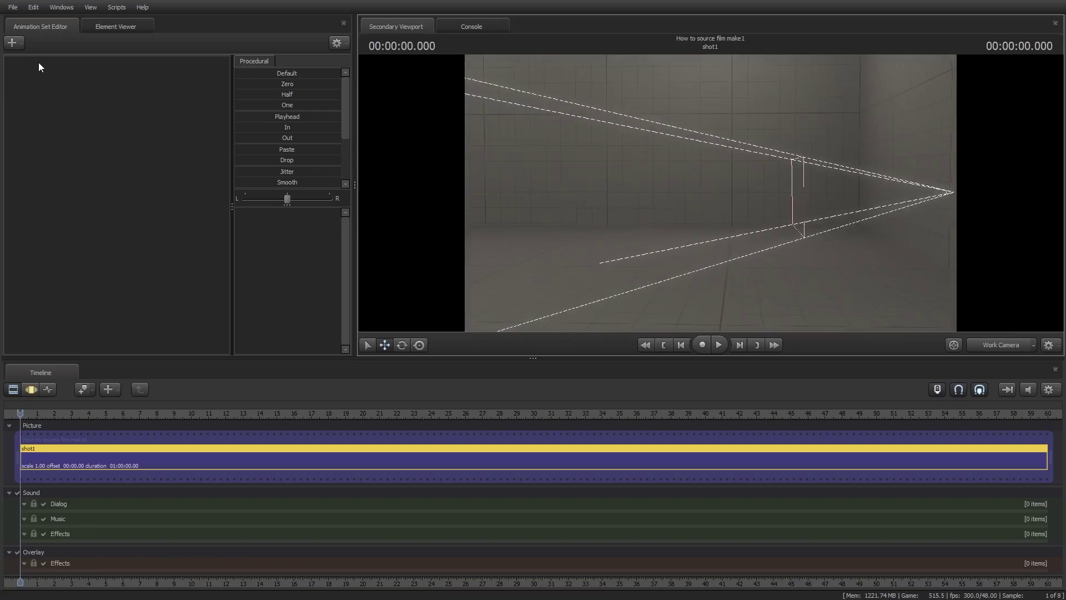
left_click(13, 45)
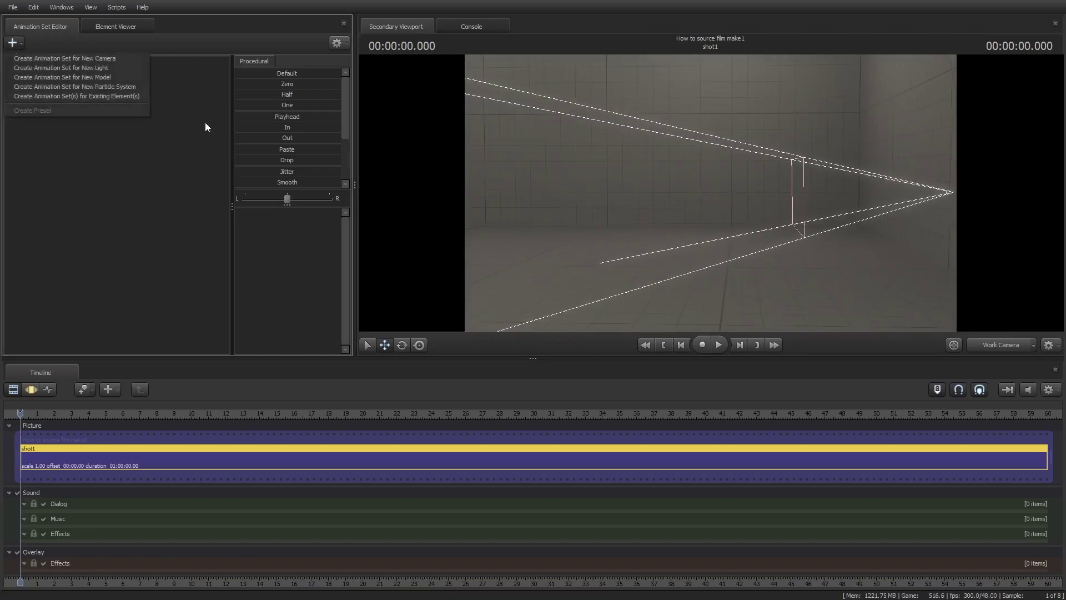
right_click(73, 97)
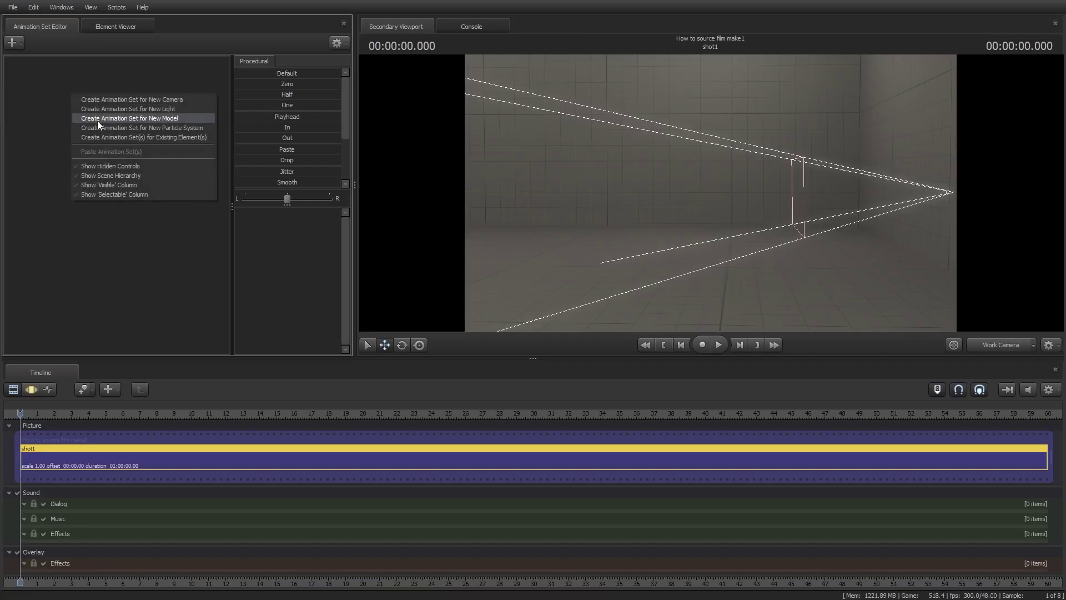
left_click(97, 121)
type("pyro")
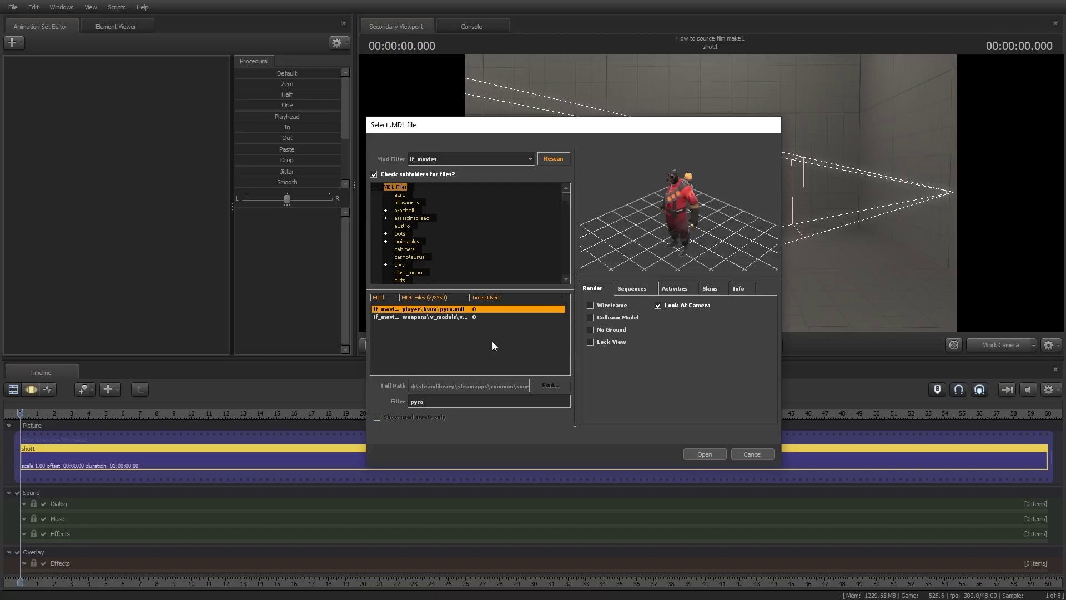
double_click(458, 310)
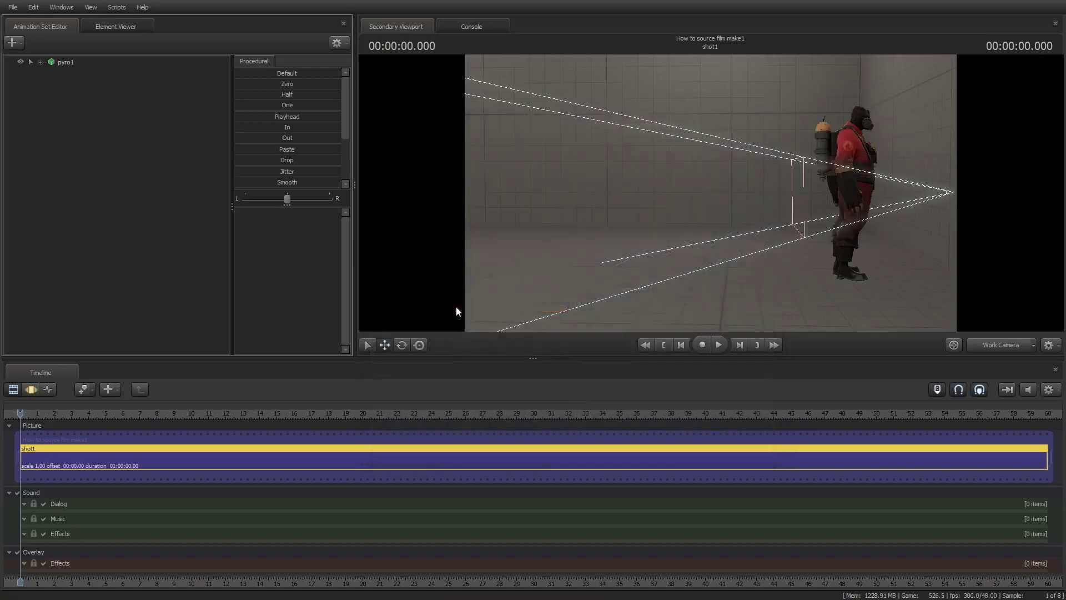
Step: Move the pyro model in the Motion Editor in front of the scene camera and lower it onto the floor
left_click(109, 66)
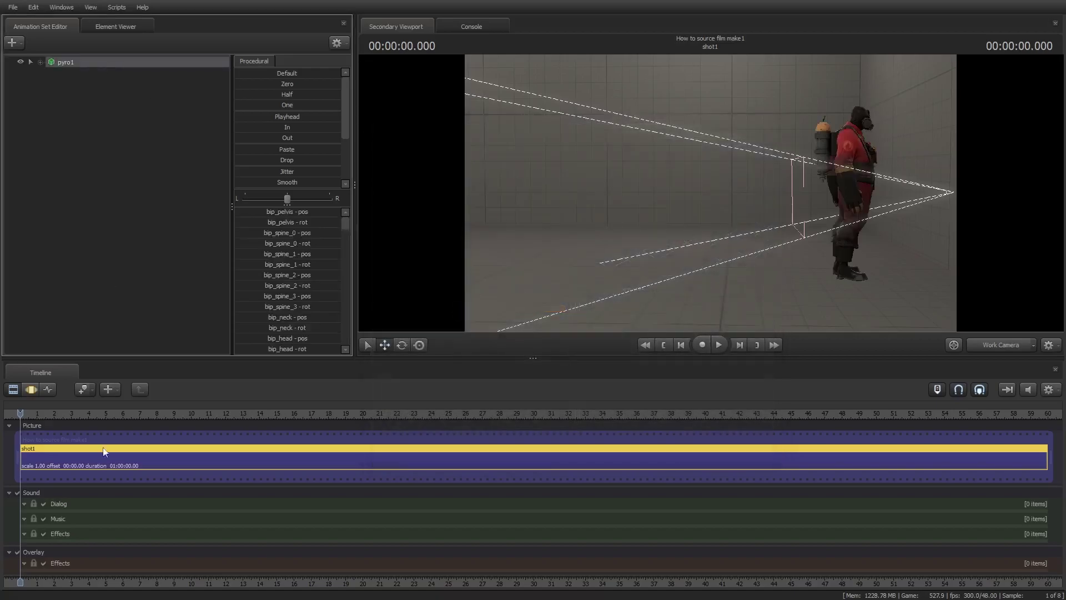
left_click(31, 390)
left_click_drag(831, 276, 524, 289)
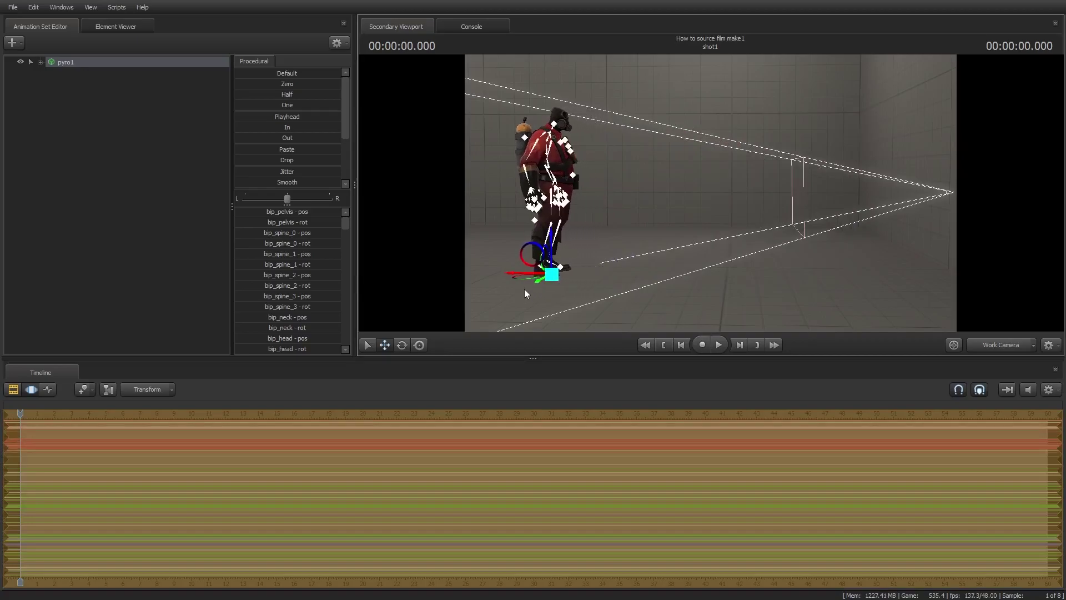
left_click_drag(549, 244, 550, 248)
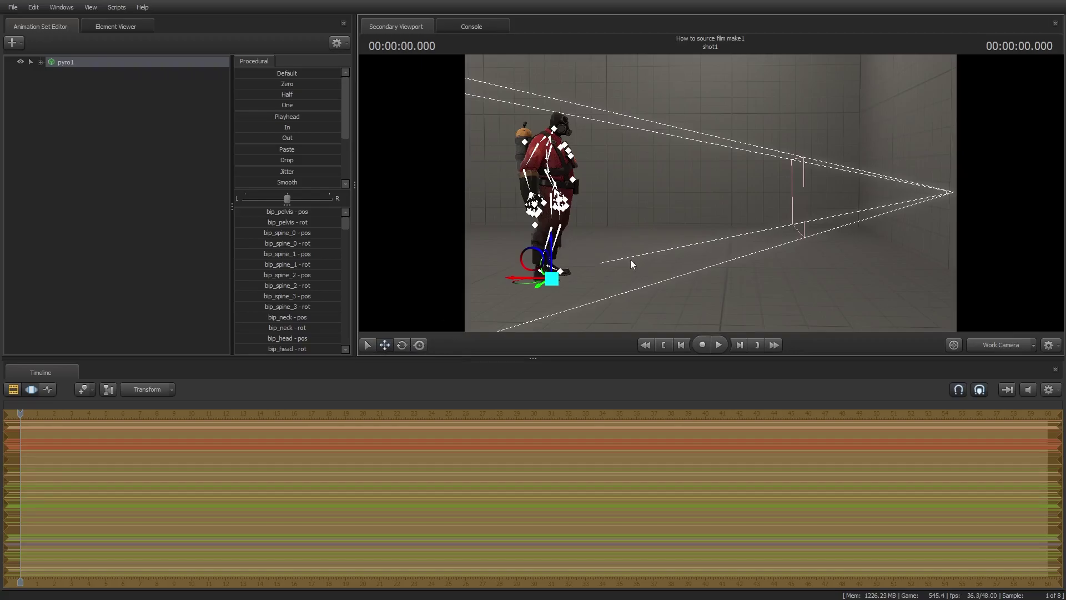
Step: Try the rotate and screen manipulators on the pyro model, undoing the change and deselecting the model
left_click_drag(712, 192, 722, 278)
key("e")
key("ctrl+z")
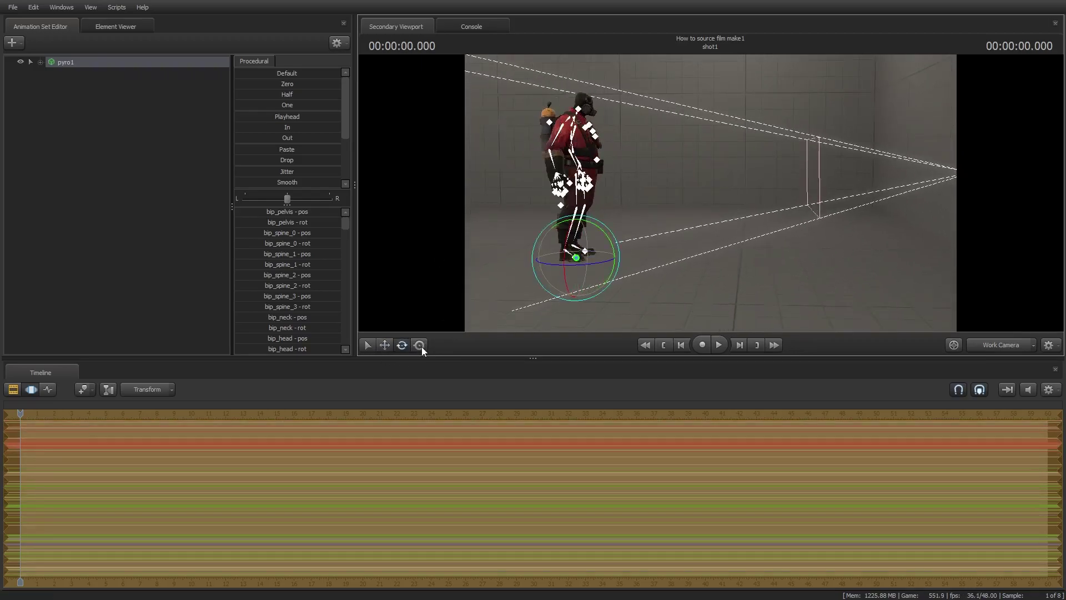
left_click(419, 345)
left_click_drag(577, 231, 709, 192)
left_click(684, 170)
key("s")
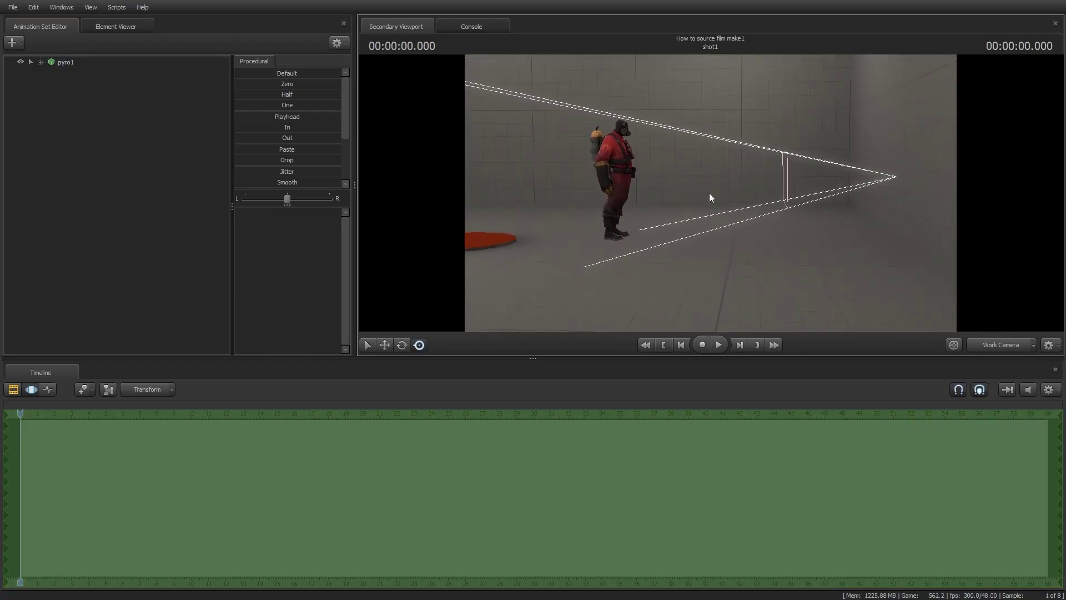
Step: Apply the rig_physics script to the pyro1 animation set
left_click(104, 65)
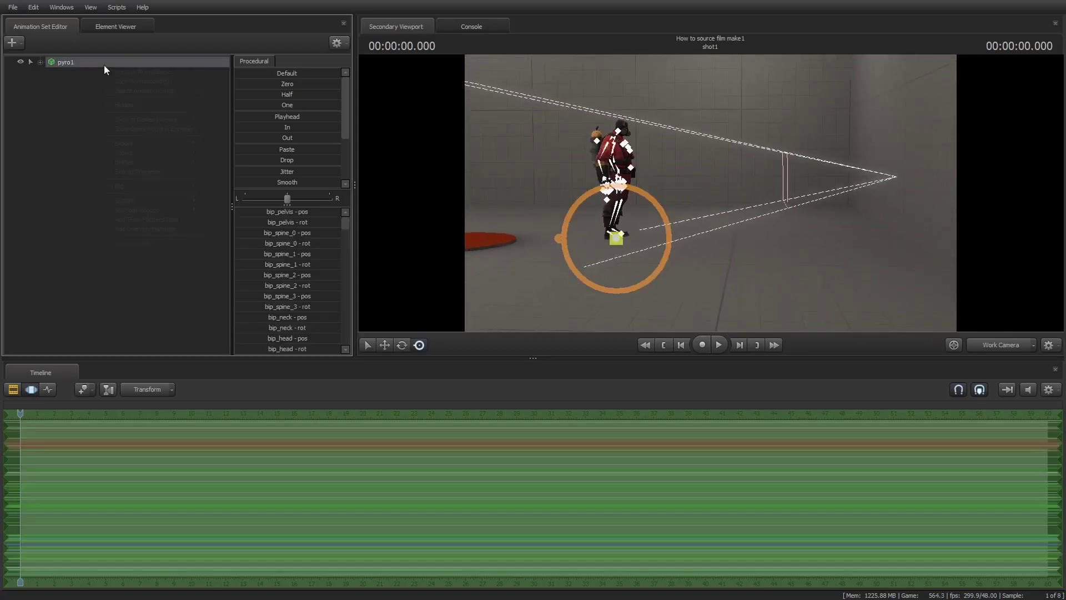
right_click(104, 64)
mouse_move(159, 186)
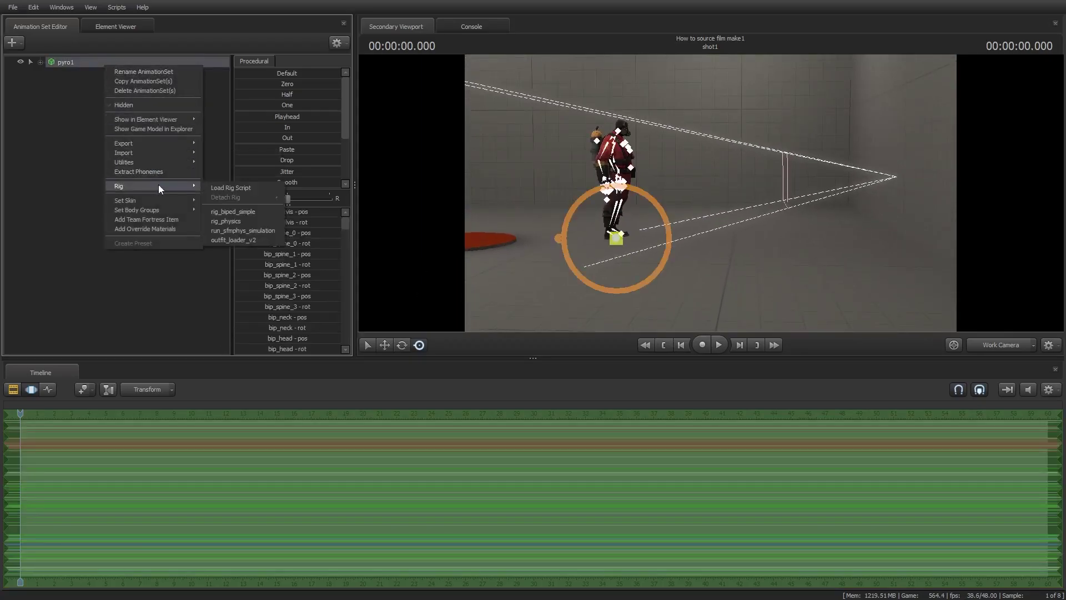
left_click(222, 221)
left_click(82, 62)
right_click(83, 62)
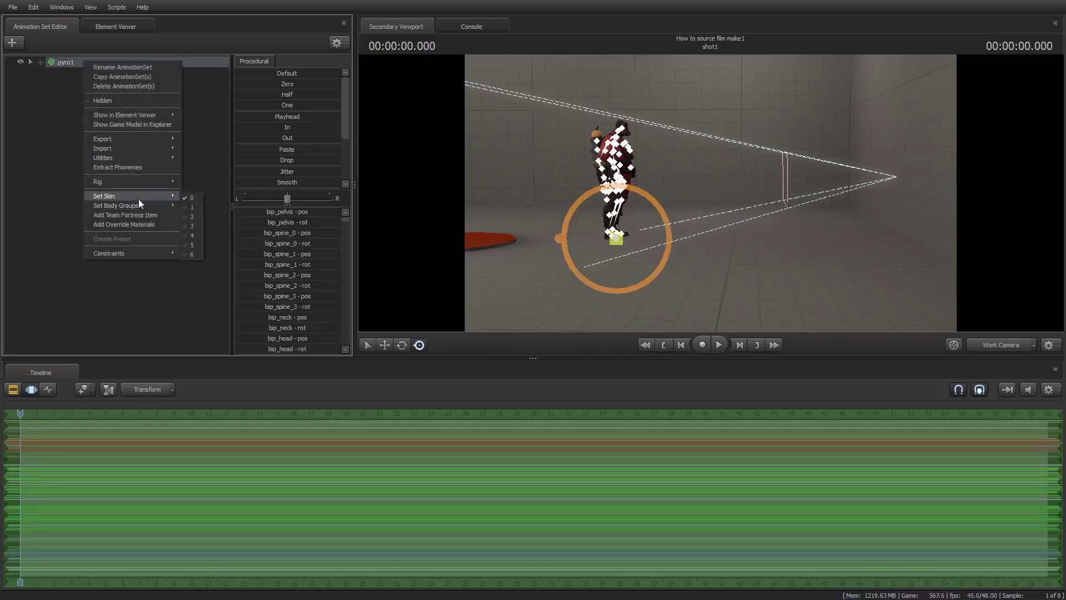
mouse_move(138, 181)
left_click(238, 227)
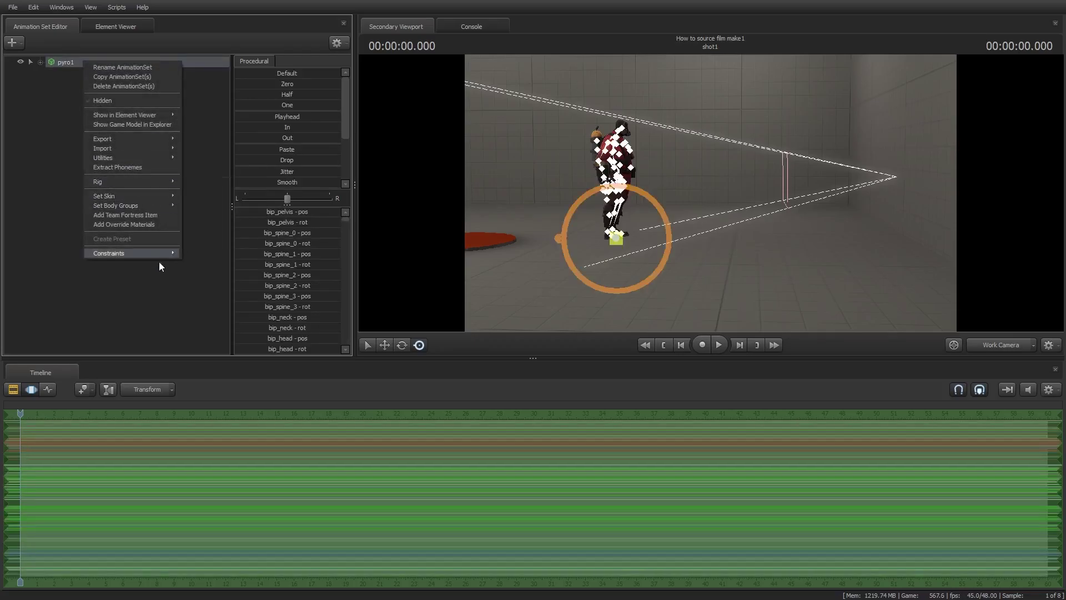
Step: Limit the Motion Editor time selection to the range from 0 to 10 seconds
scroll(29, 453, "up", 2)
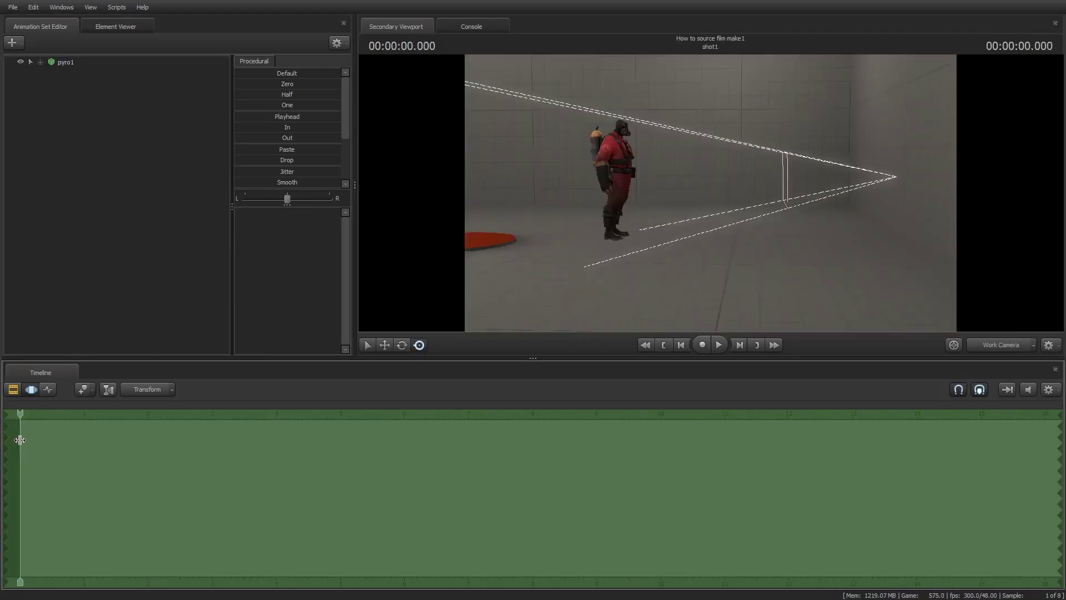
left_click(20, 440, "shift")
left_click_drag(19, 440, 661, 460)
scroll(61, 452, "up", 3)
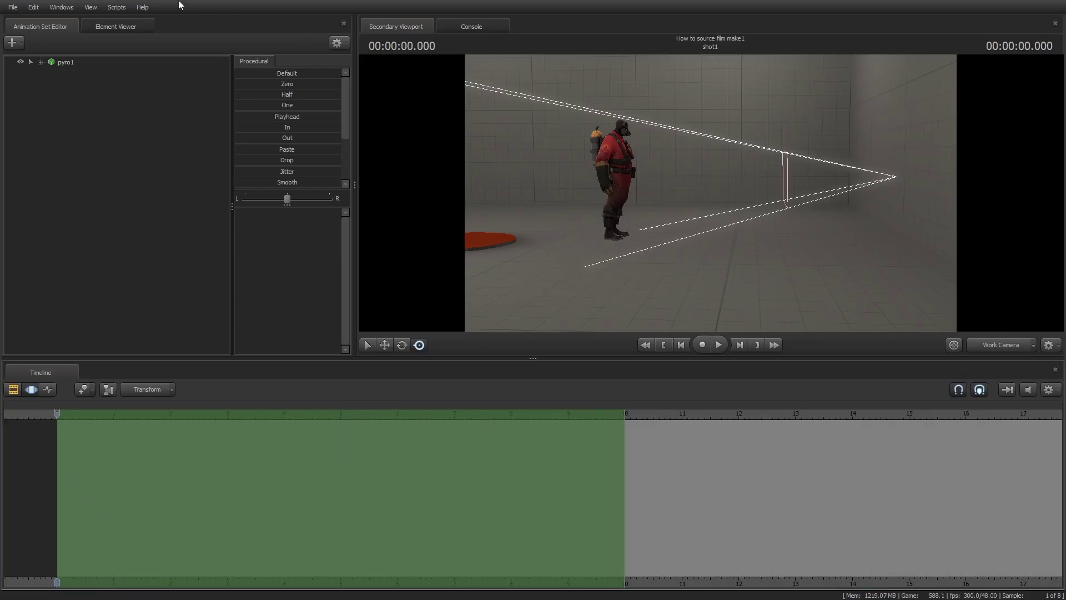
Step: Run the run_sfmphys_simulation rig script on pyro1 over the selected time range
left_click(114, 61)
right_click(115, 61)
mouse_move(148, 195)
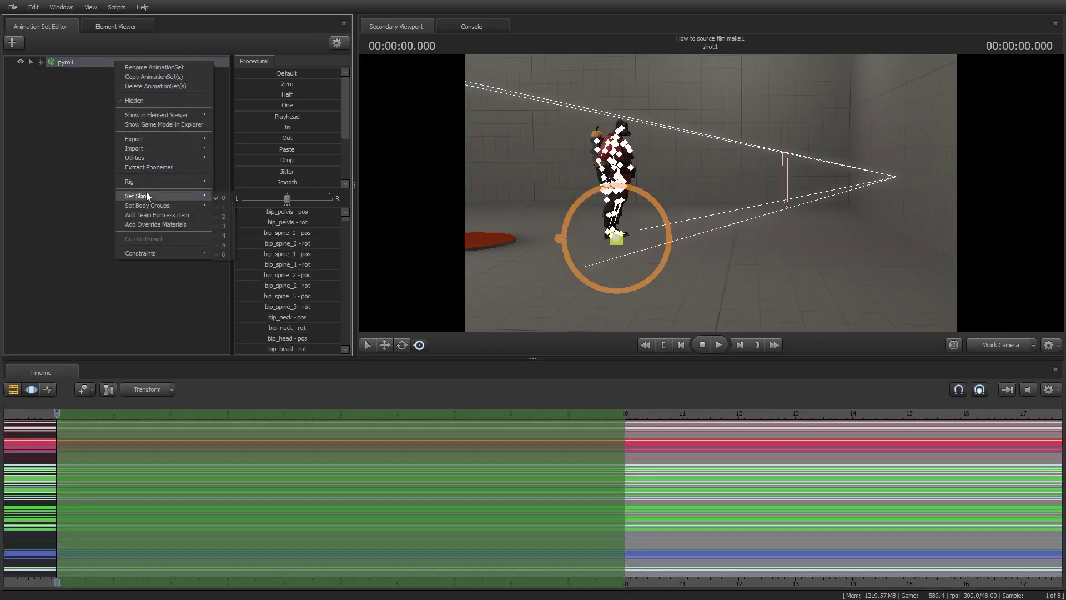
mouse_move(186, 181)
left_click(249, 222)
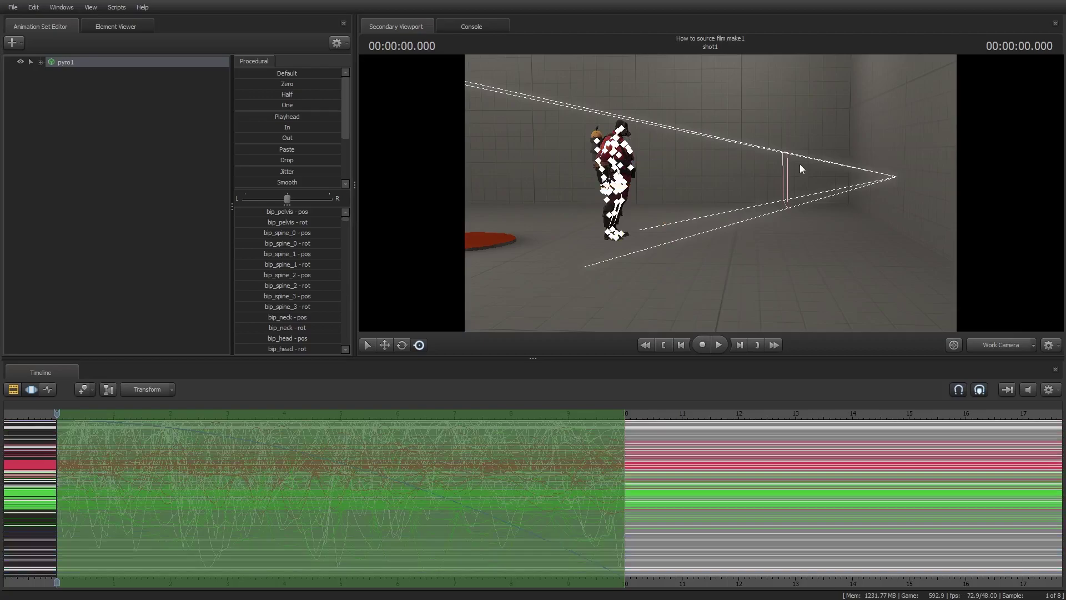
Step: Deselect the pyro and scrub the playhead to about 4.3 seconds to review the simulated motion
left_click(763, 179)
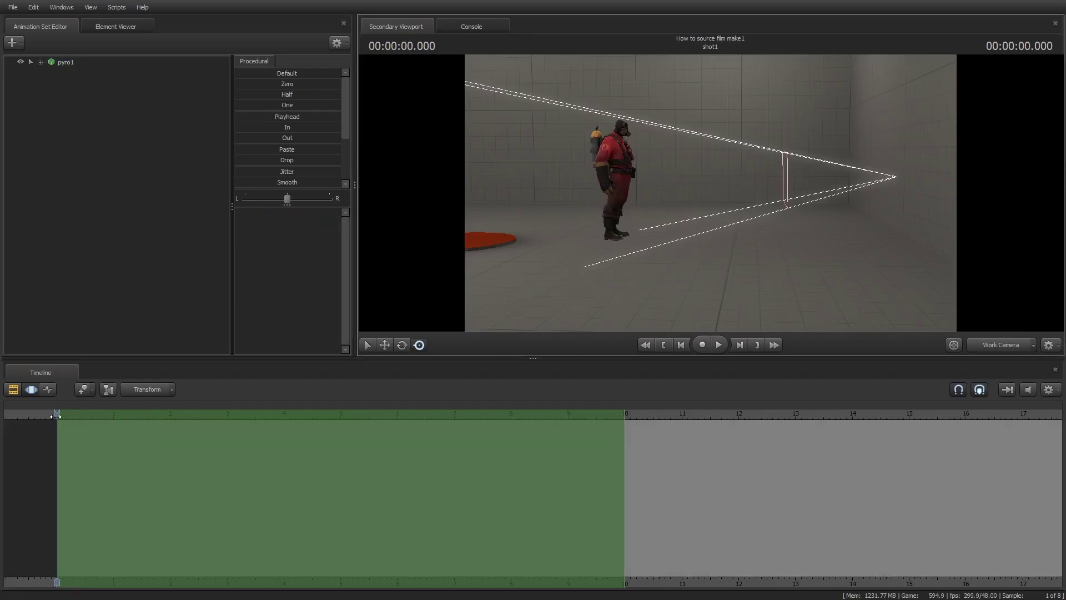
left_click_drag(339, 435, 303, 433)
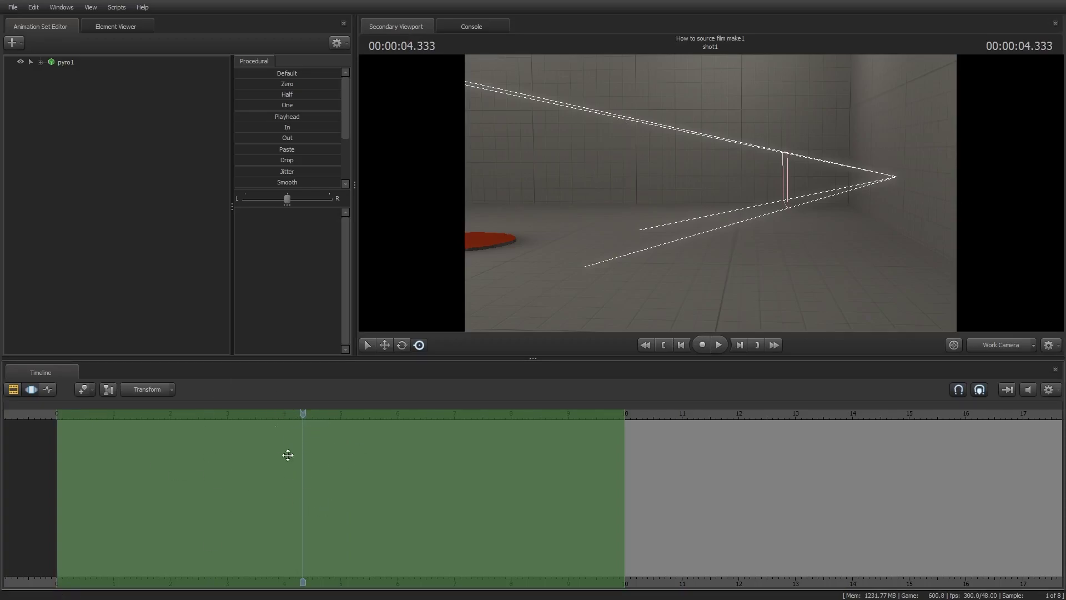
Step: Play the pyro's simulated motion from the first frame, stop it and return the playhead to the start
key("Home")
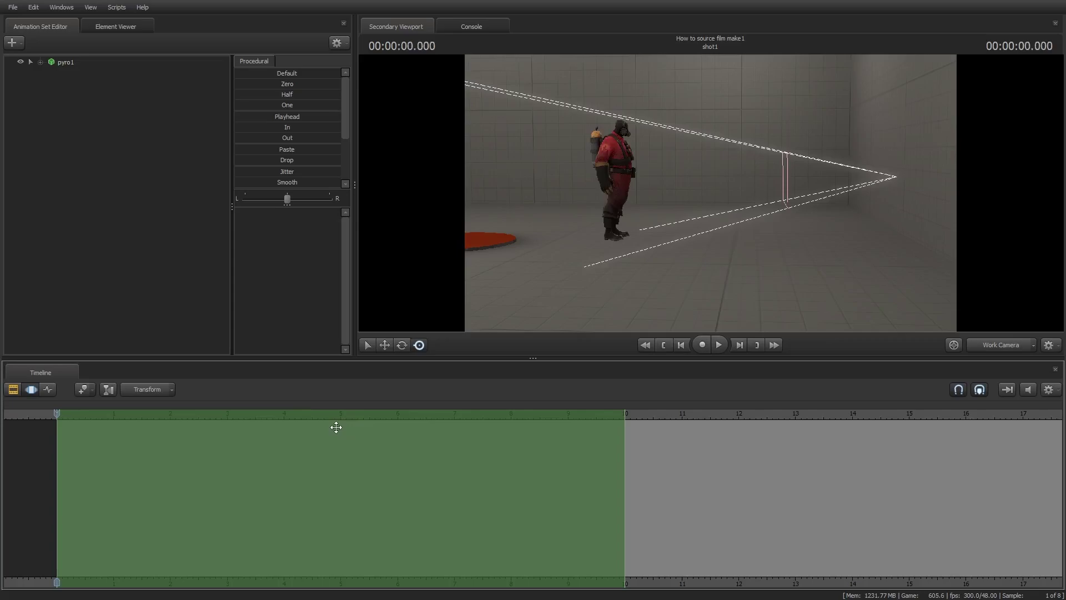
left_click_drag(935, 176, 909, 153)
key("w")
key("space")
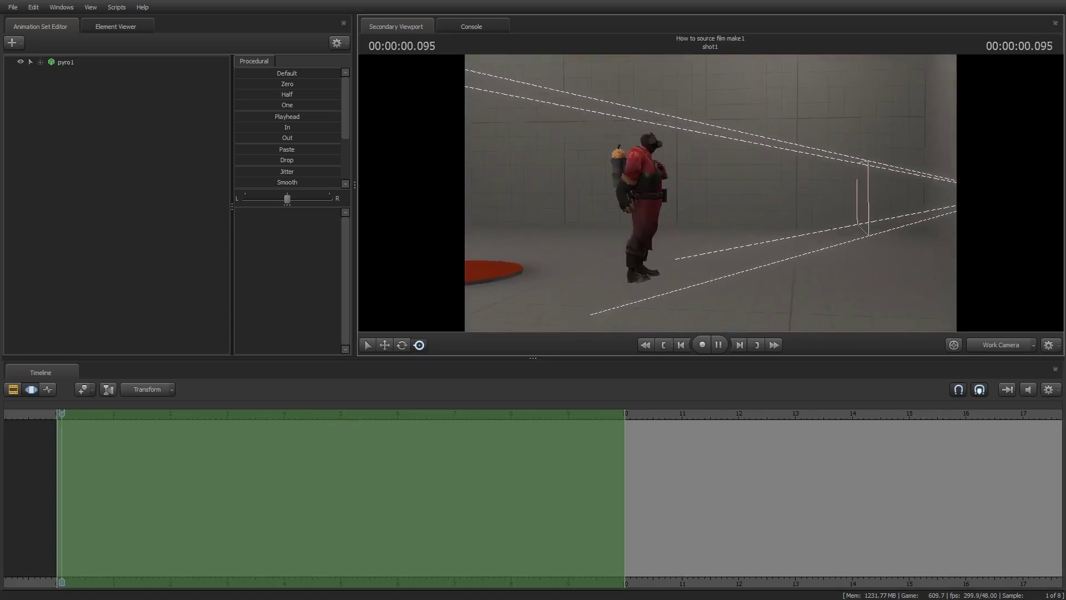
key("space")
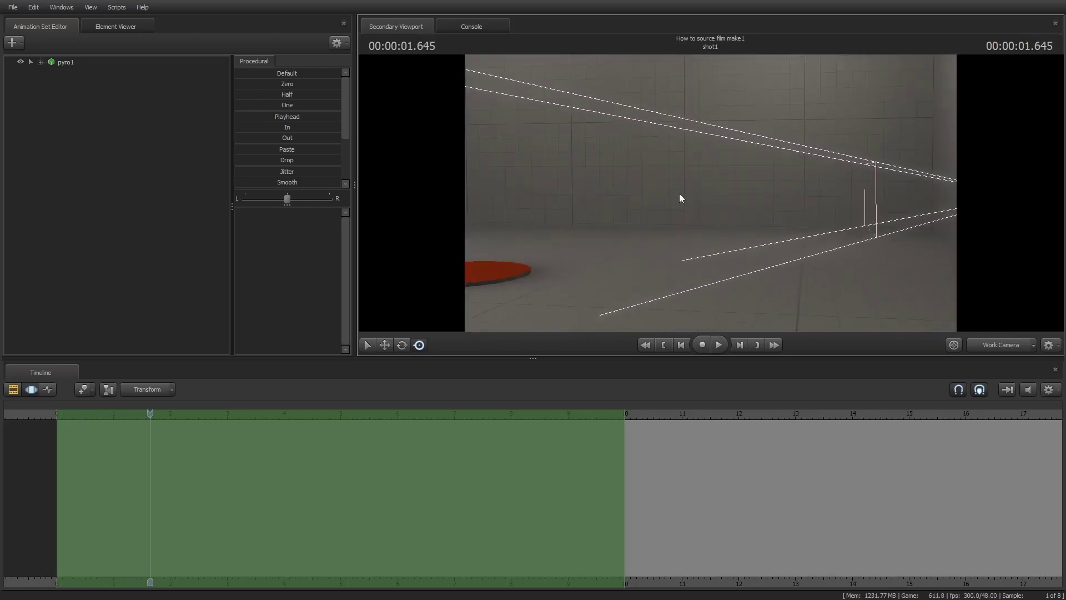
key("Home")
left_click_drag(668, 189, 606, 258)
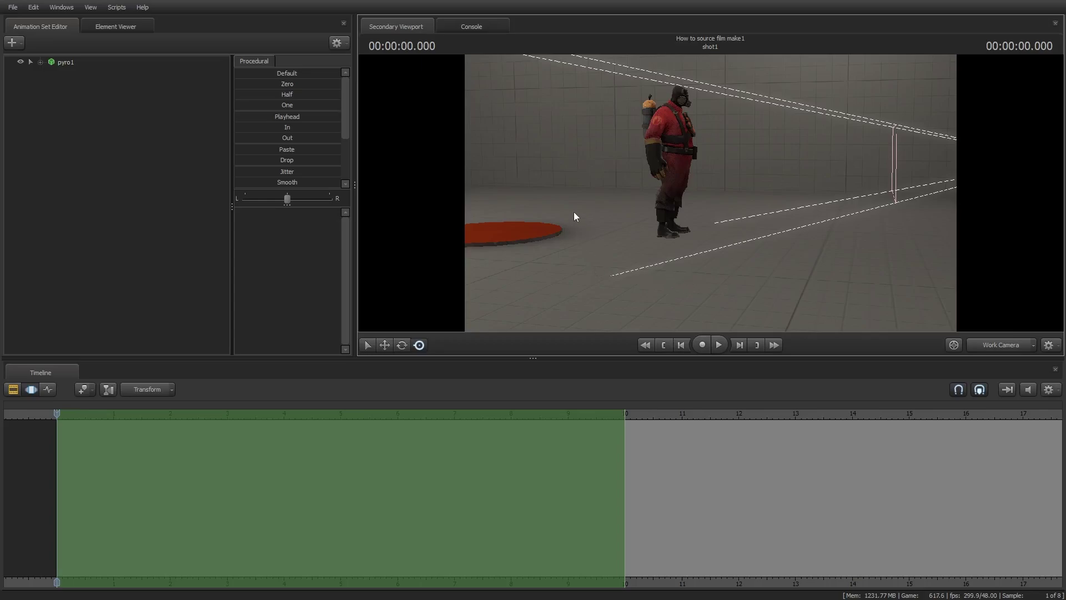
Step: Create an animation set for the medic_unbroken_wall model, using the filter "wall" in the tf_movies models
left_click(11, 43)
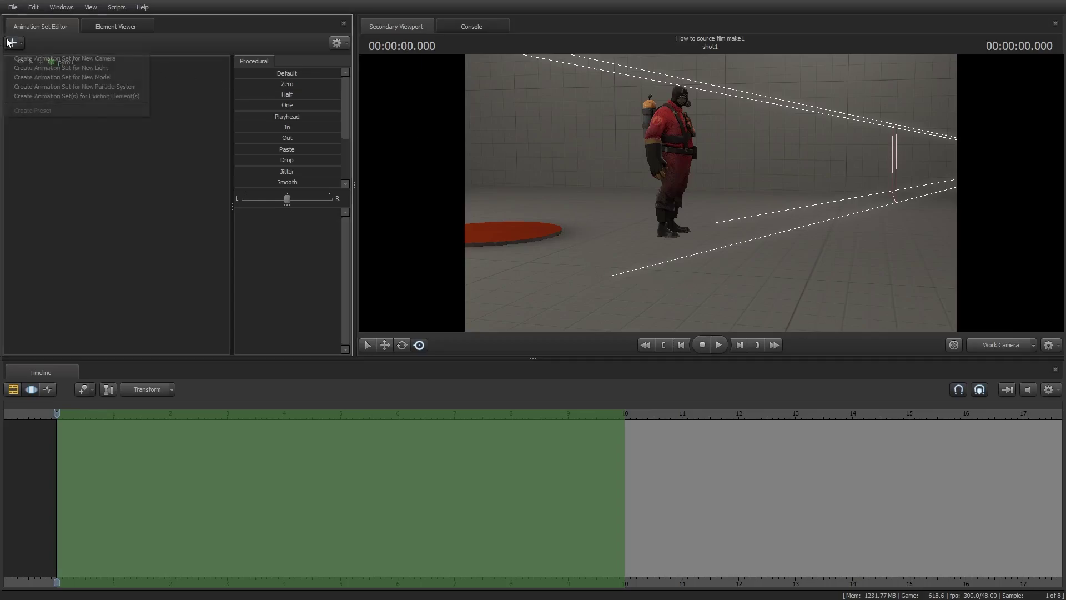
left_click(66, 77)
type("wall")
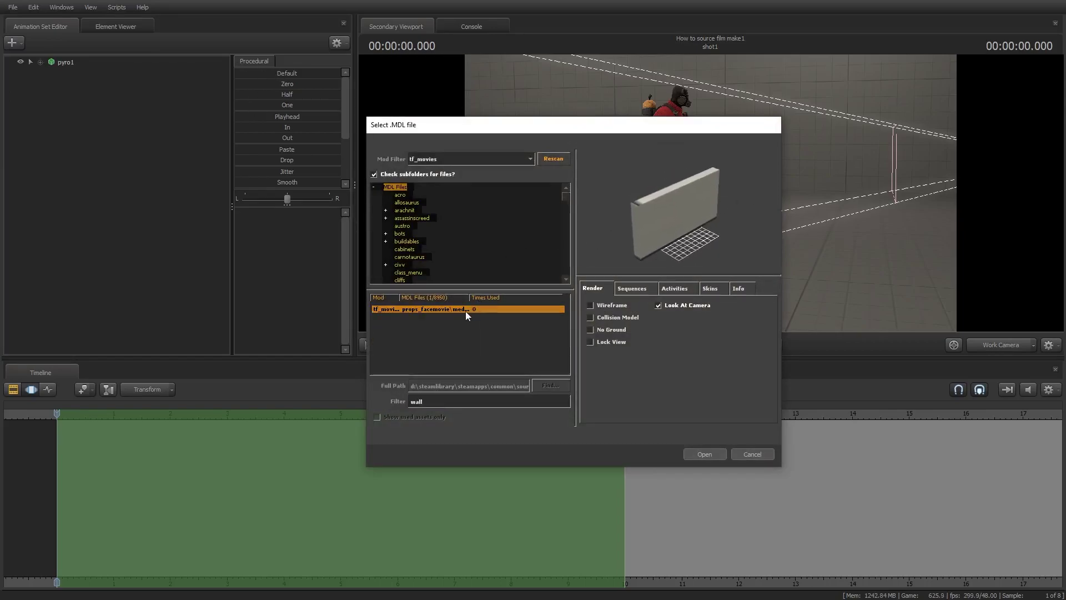
left_click(704, 454)
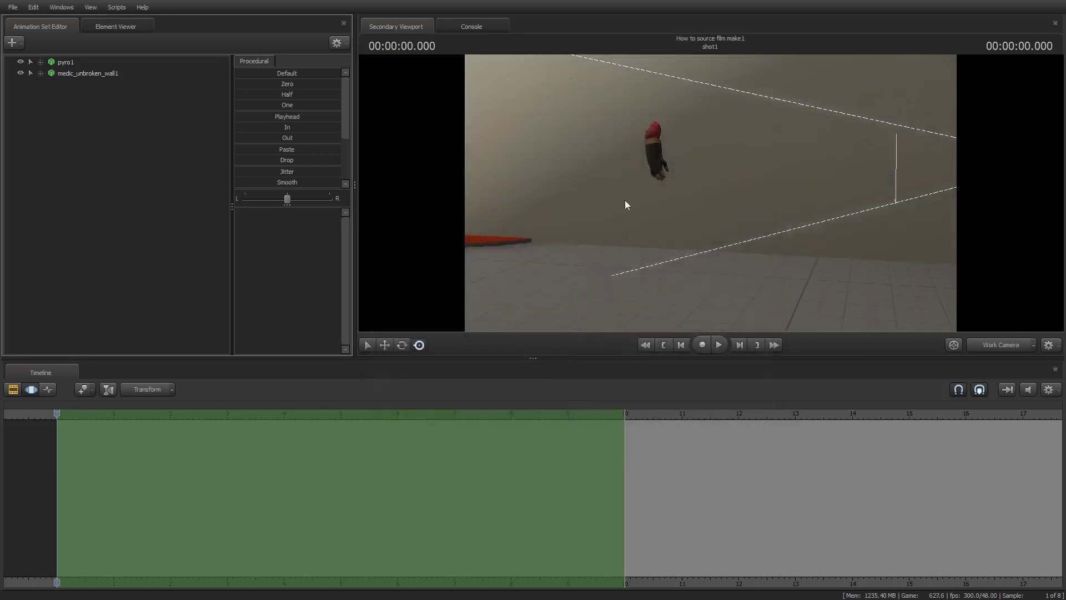
Step: Rotate the wall to lie flat, position it under the pyro as a platform, and raise the pyro above it
key("s")
left_click_drag(625, 205, 582, 205)
key("d")
key("s")
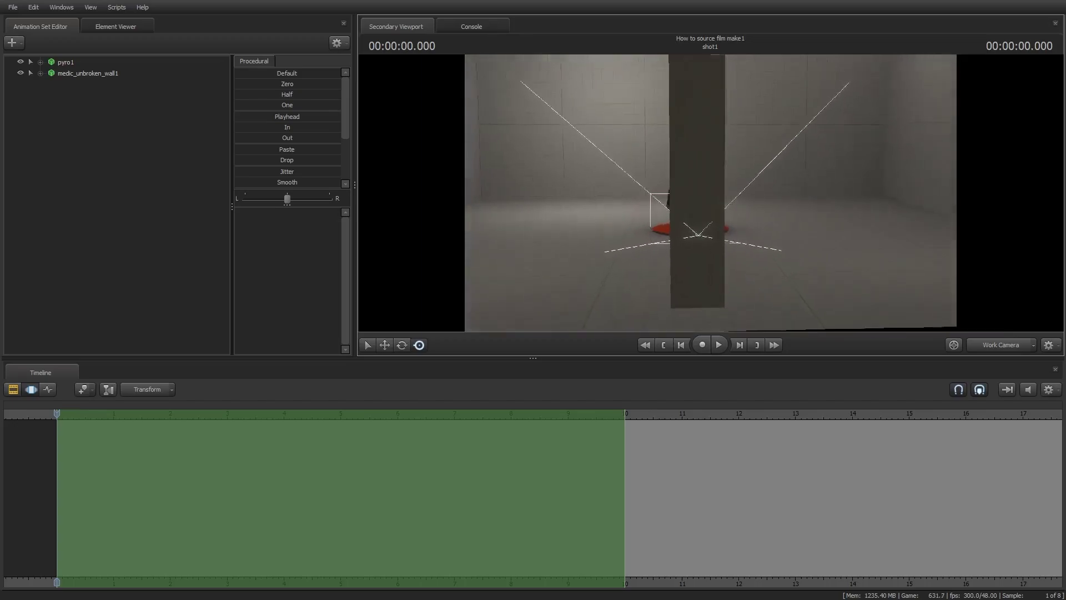
left_click(165, 72)
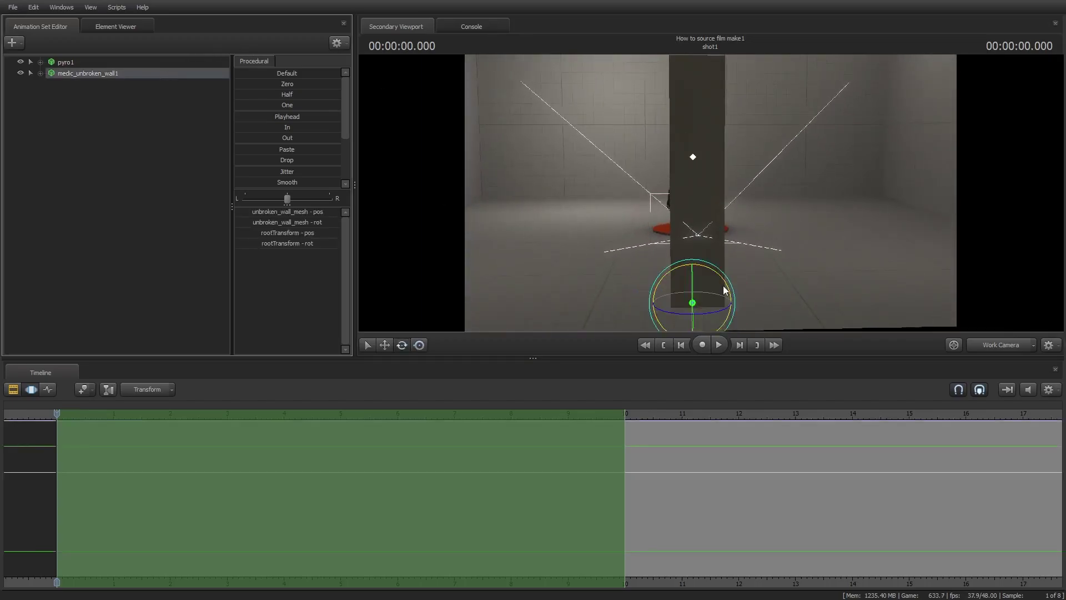
left_click_drag(683, 272, 700, 226)
key("w")
left_click_drag(654, 257, 548, 255)
left_click(88, 65)
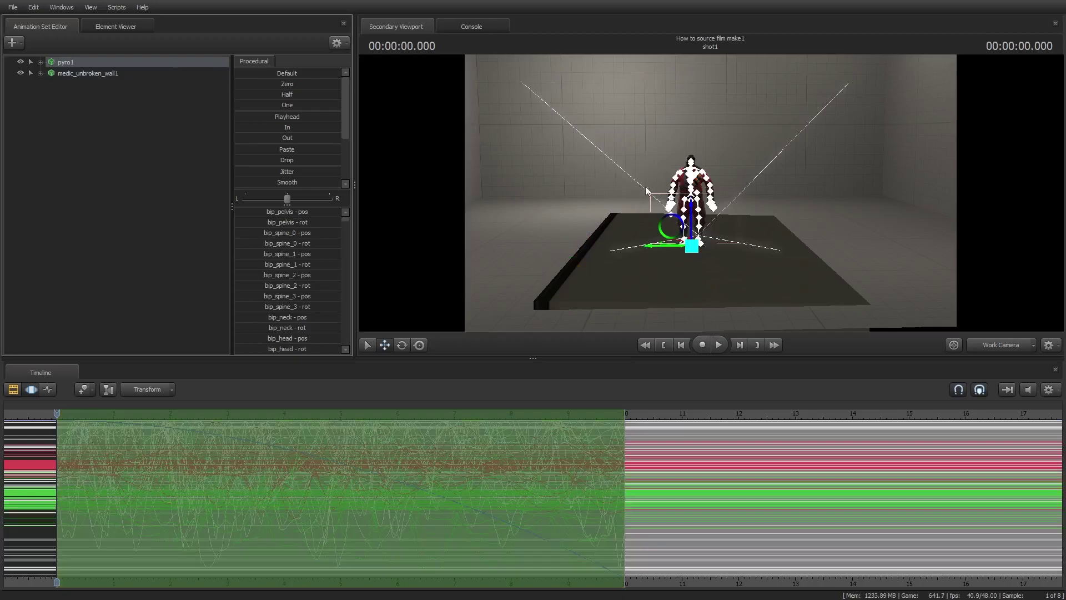
left_click(755, 174)
Step: Apply the rig_physics script to the medic_unbroken_wall1 animation set
left_click(120, 74)
right_click(118, 77)
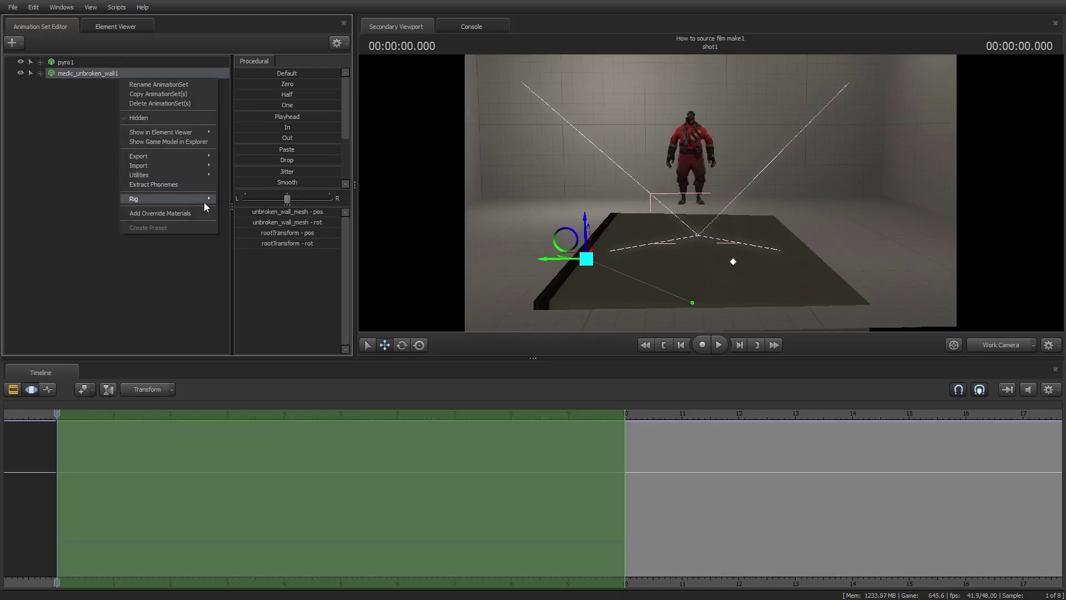
mouse_move(204, 200)
left_click(243, 234)
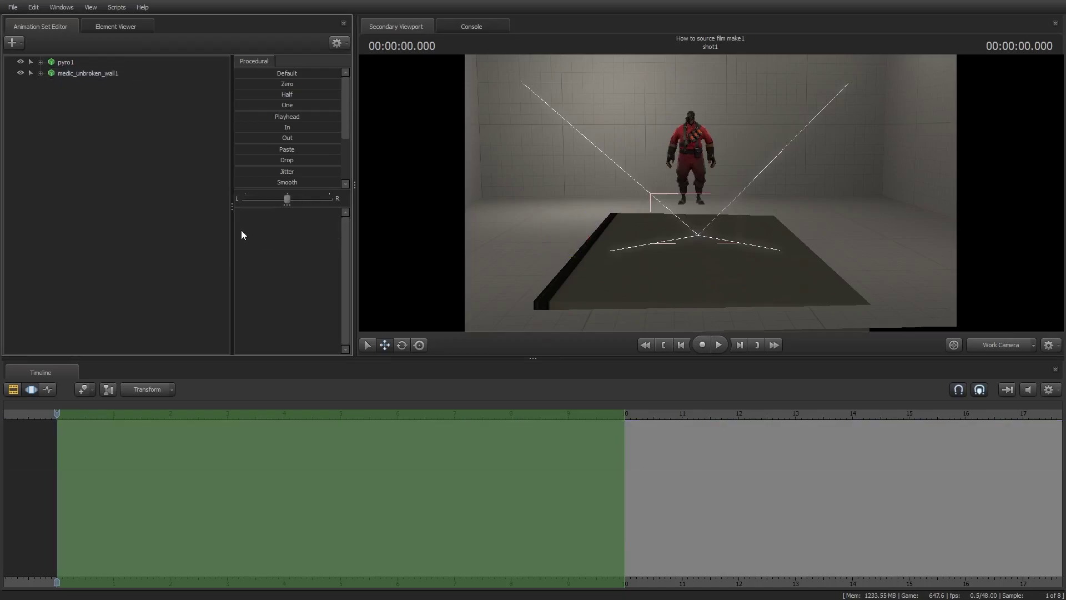
Step: Change the Kinematic control in the wall's Rigidbodies group over the selected time range and commit the edit
left_click(87, 107)
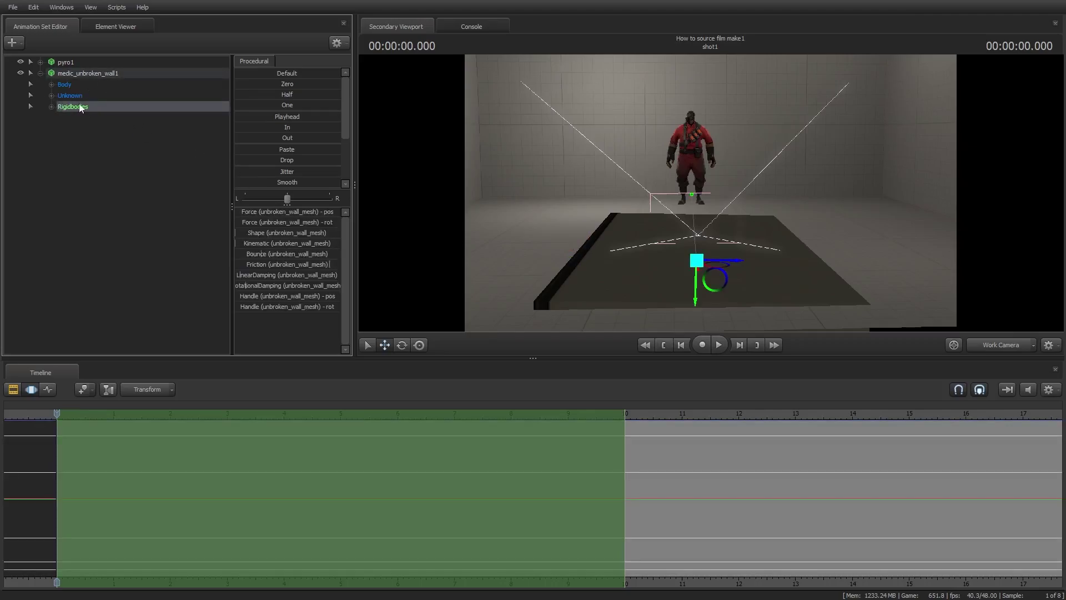
left_click(240, 244)
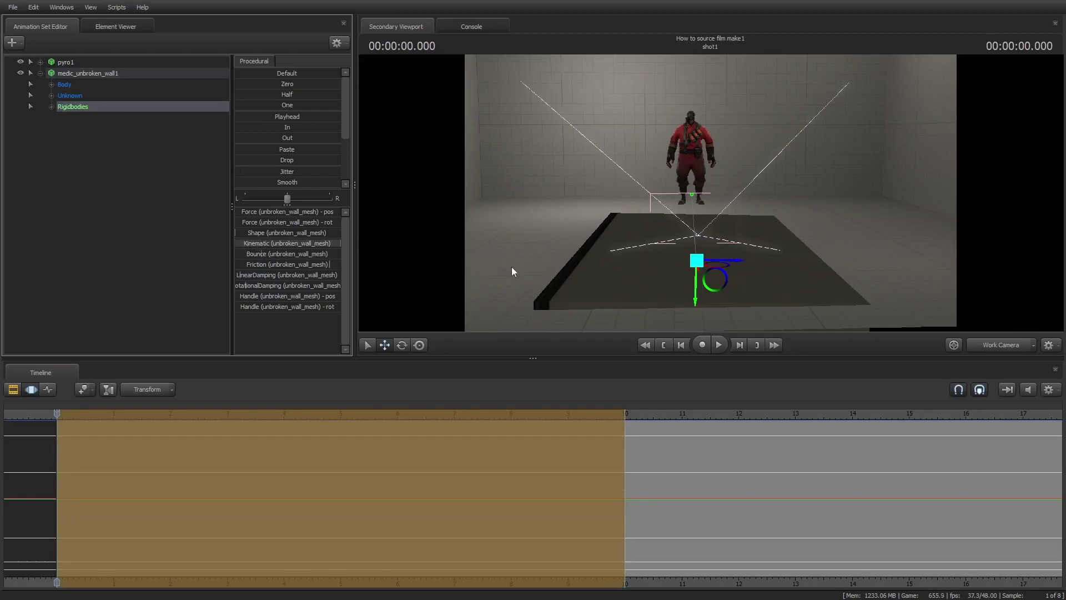
key("Return")
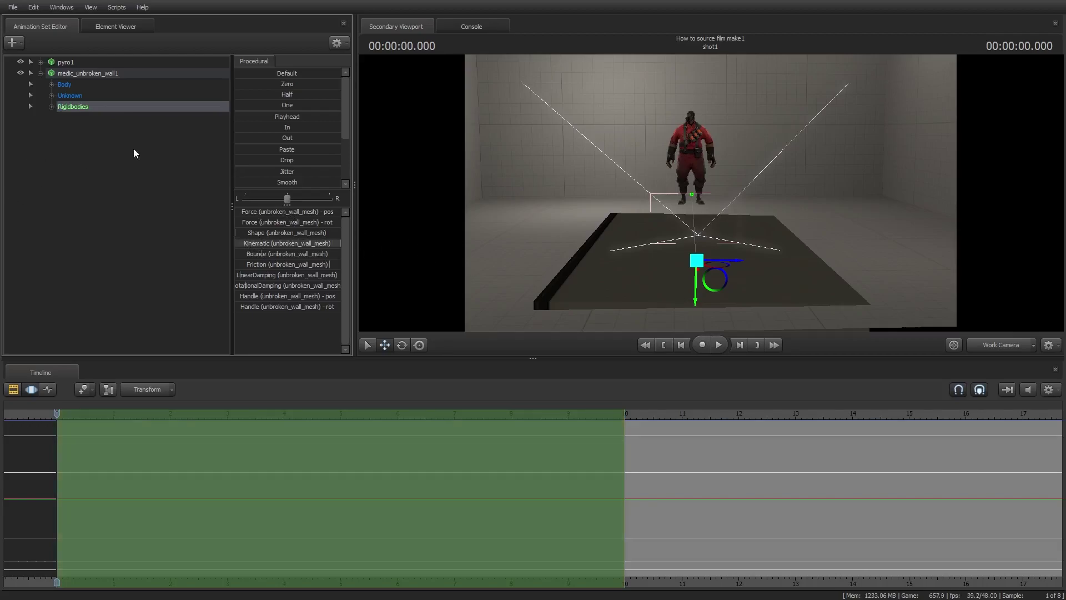
Step: Run the run_sfmphys_simulation rig script on medic_unbroken_wall1 over the selected time range
left_click(78, 74)
right_click(78, 75)
mouse_move(129, 195)
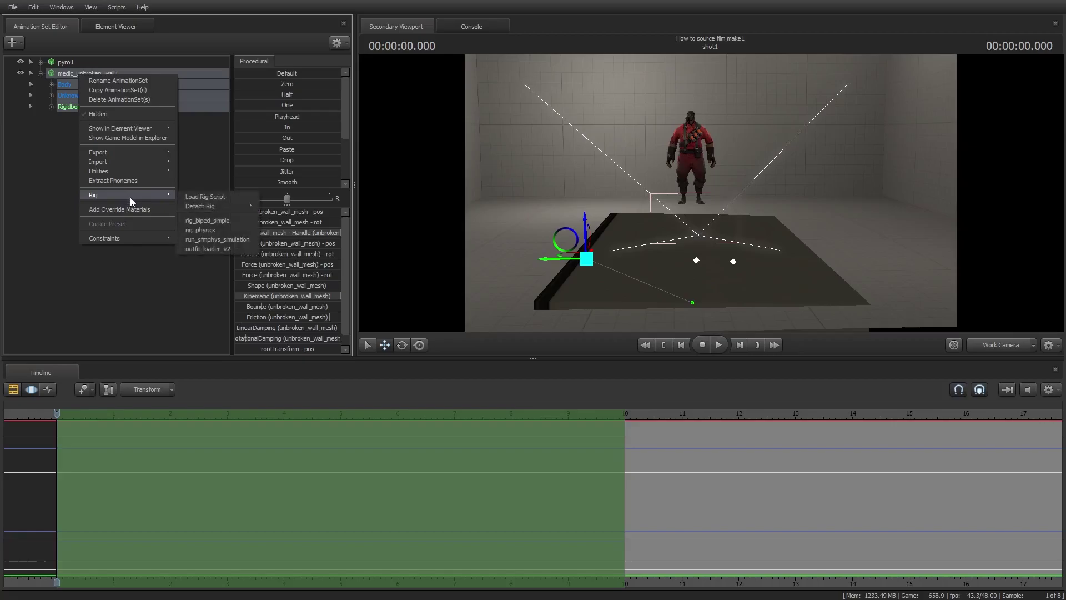
left_click(215, 242)
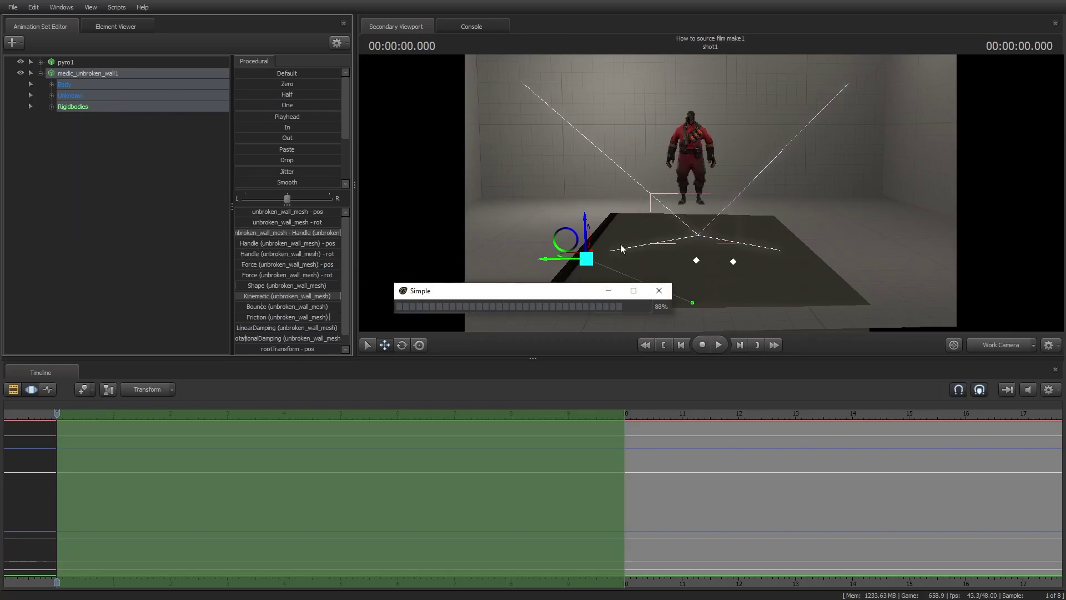
Step: Hide the wall and play the pyro's simulated fall from the start, viewing it from a distance and from near ground level
key("space")
left_click_drag(649, 235, 694, 235)
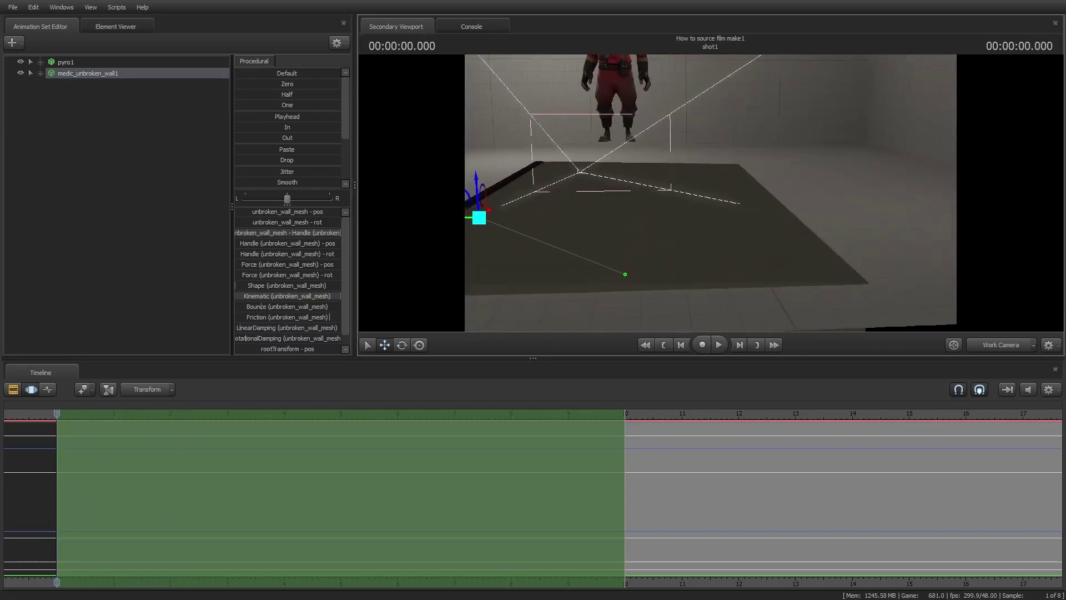
left_click_drag(710, 192, 676, 167)
left_click(20, 73)
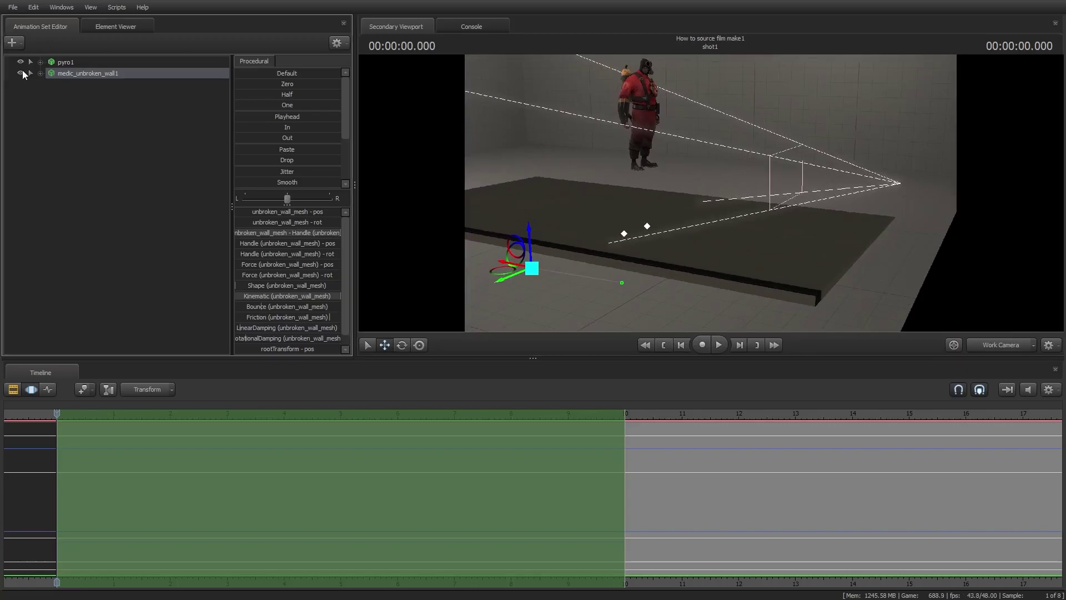
key("space")
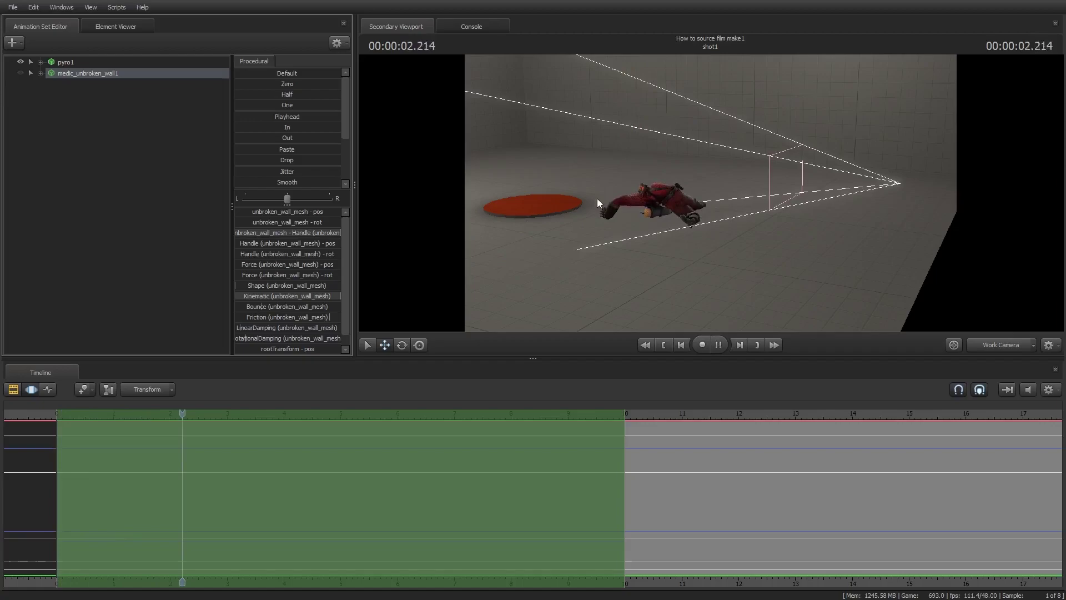
key("space")
key("Home")
left_click_drag(500, 233, 472, 222)
key("w")
key("space")
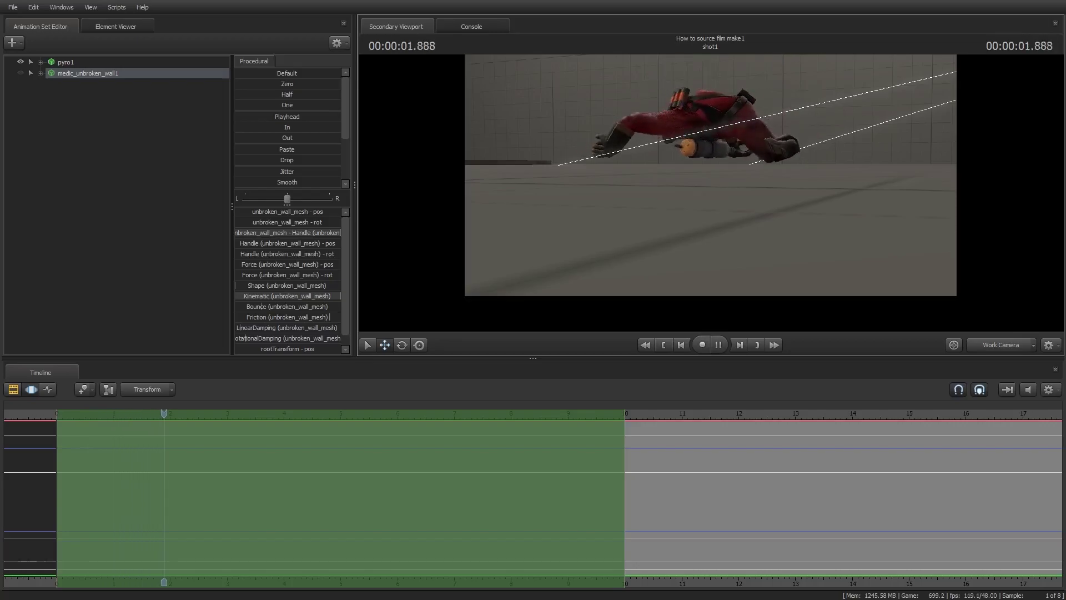
key("space")
Step: Show the wall again, raise the pyro higher above it, and deselect the pyro
mouse_move(711, 194)
left_mouse_down()
mouse_move(703, 206)
mouse_move(705, 194)
left_mouse_up()
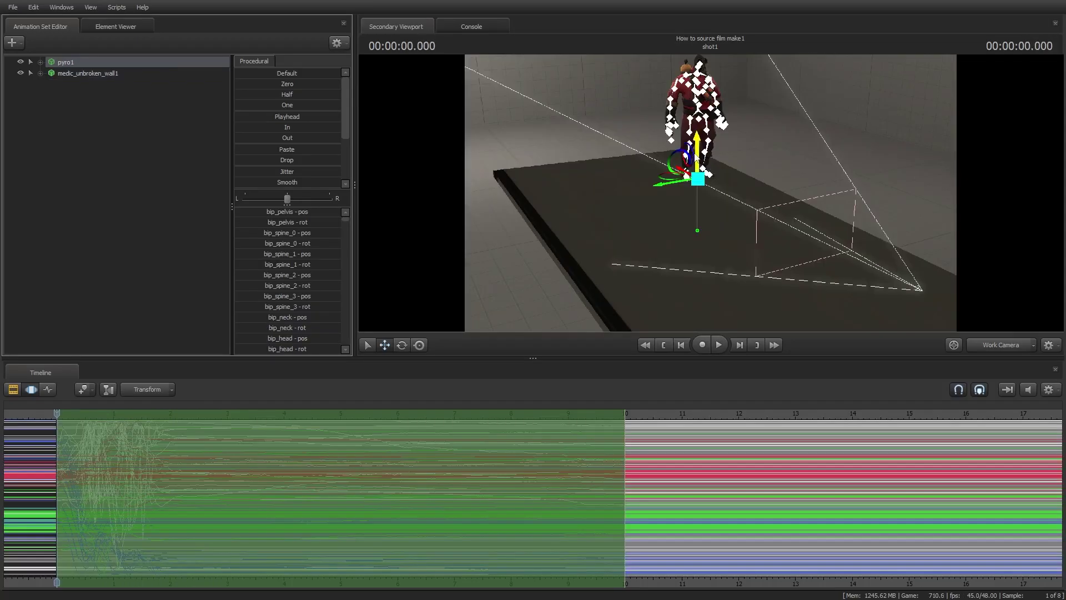
left_click_drag(700, 151, 703, 83)
left_click(821, 148)
Step: Create an animation set for the wooden_barrel_break01 model, using the filter "barrel" in the tf models
left_click_drag(821, 148, 823, 95)
key("s")
right_click(100, 144)
left_click(156, 169)
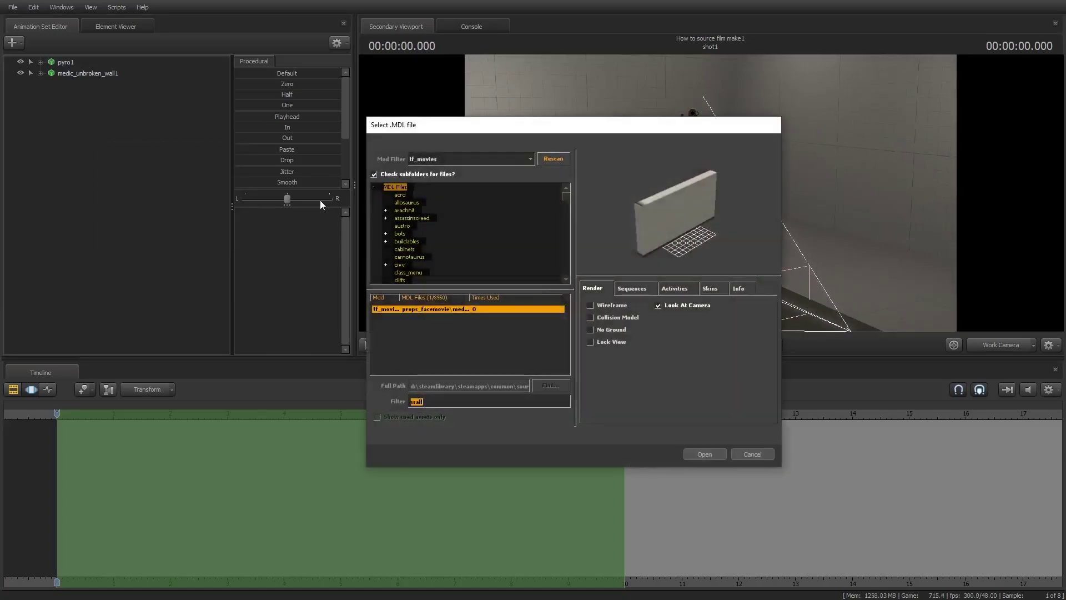
left_click(422, 159)
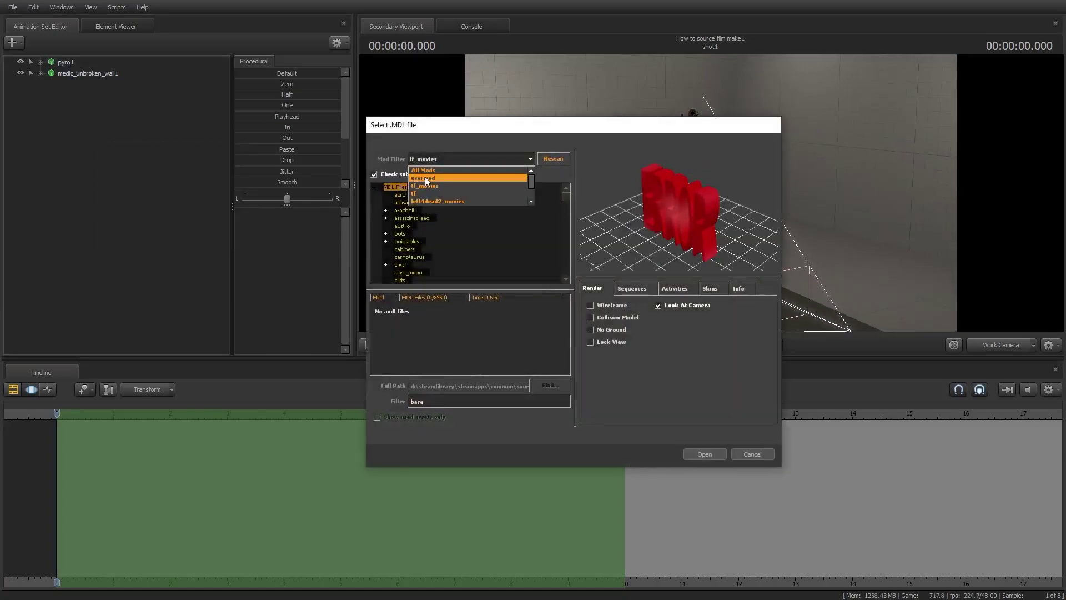
left_click(421, 192)
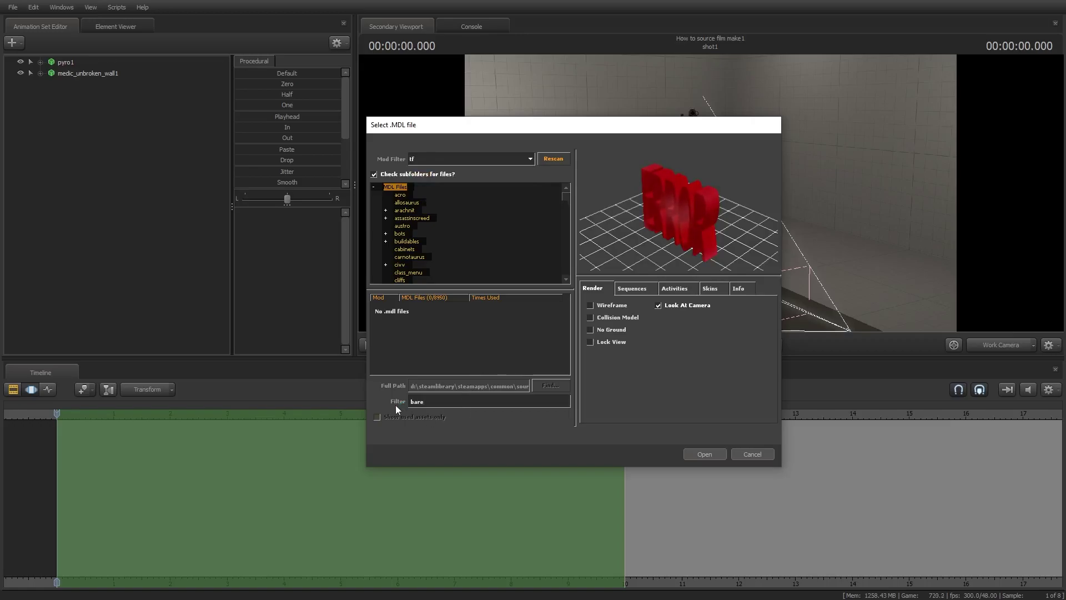
key("BackSpace")
type("rel")
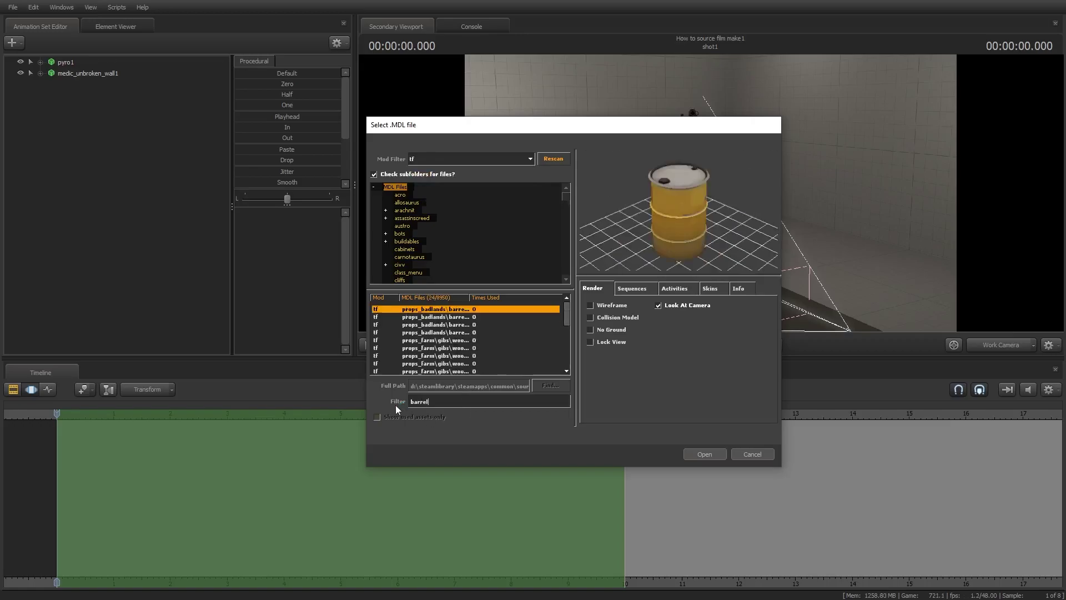
left_click(455, 333)
left_click(457, 340)
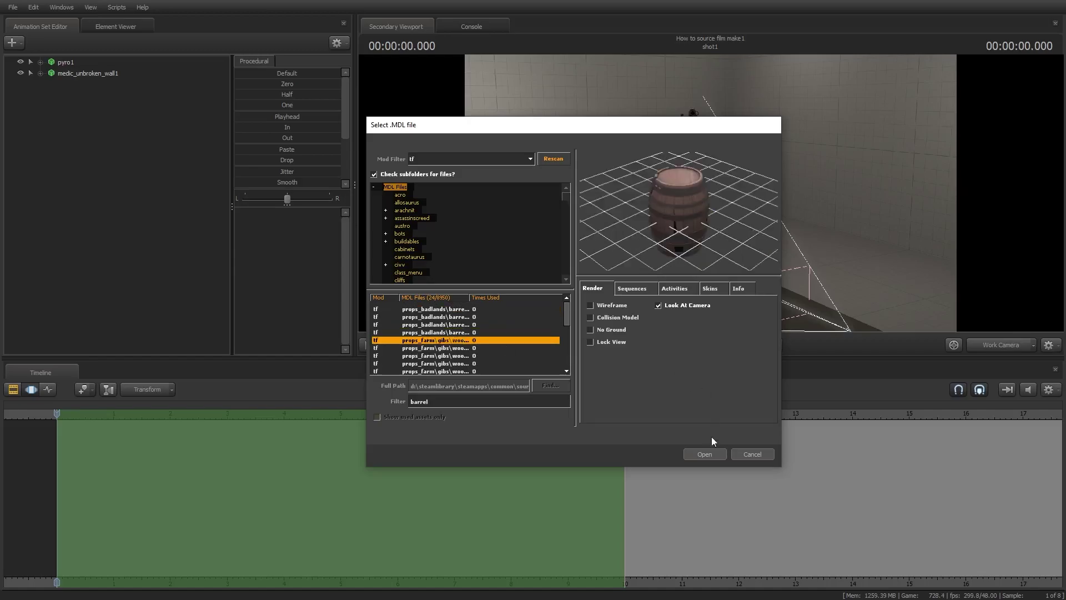
left_click(705, 454)
Step: Create an animation set for the haybale model, using the filter "hayba" in the tf models
right_click(115, 109)
left_click(172, 135)
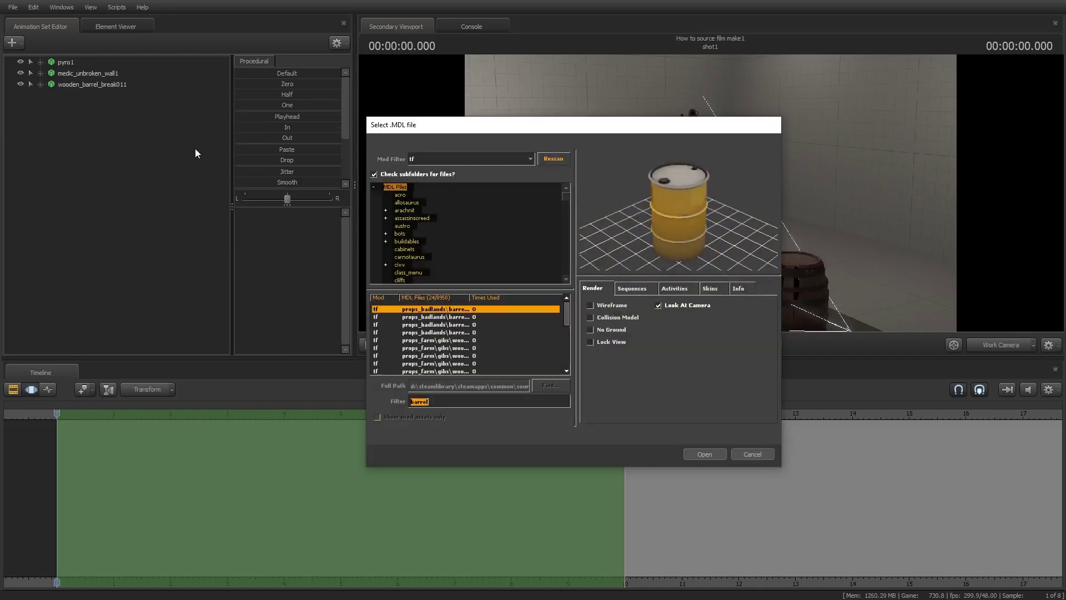
type("hayba")
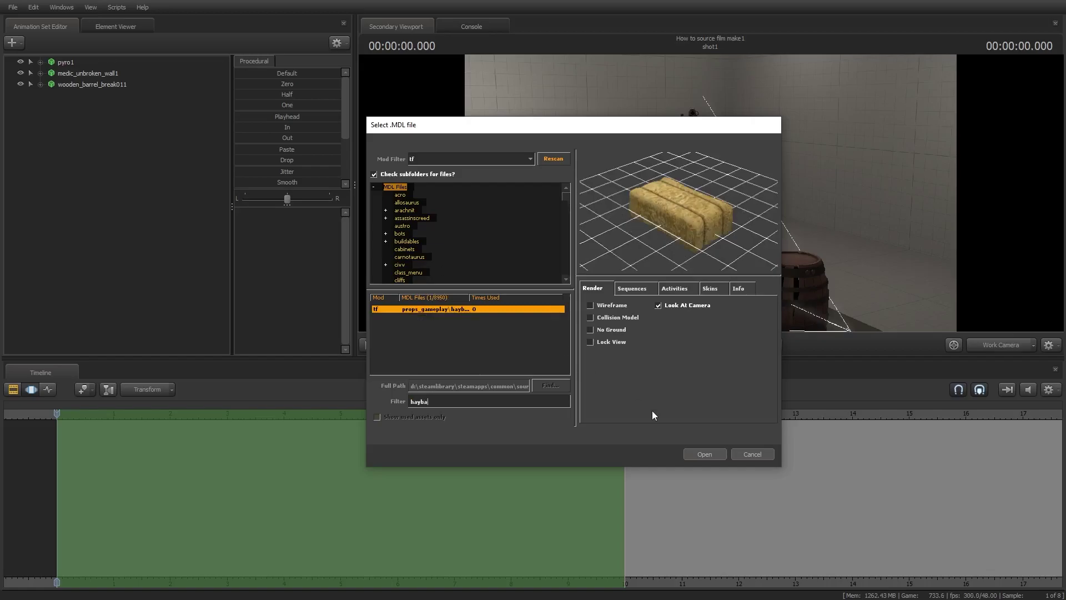
left_click(704, 454)
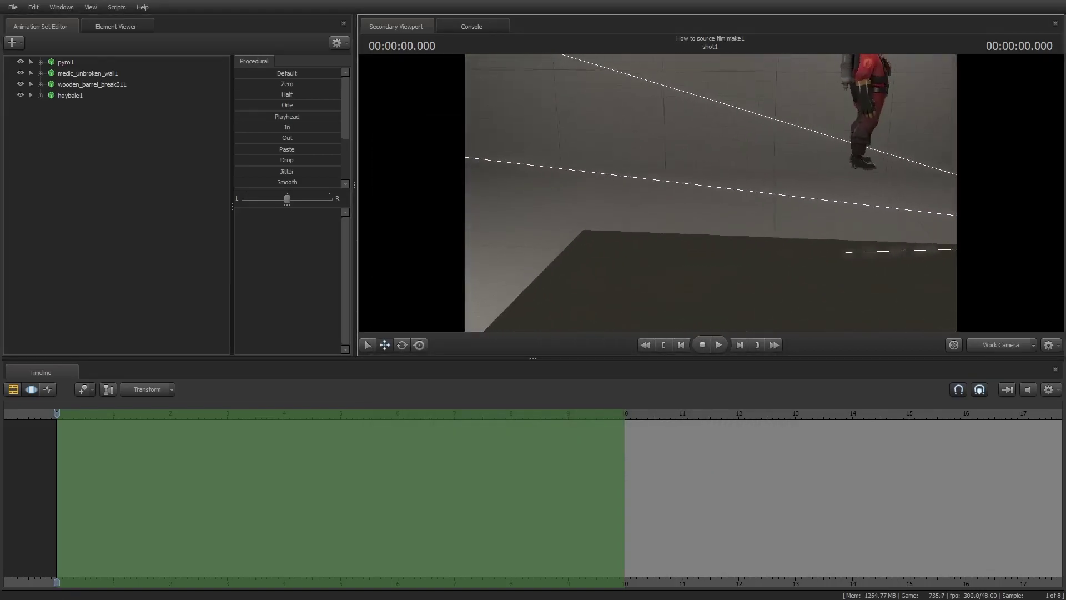
Step: Move haybale1 sideways away from the barrel, along the wall platform
left_click_drag(677, 167, 701, 195)
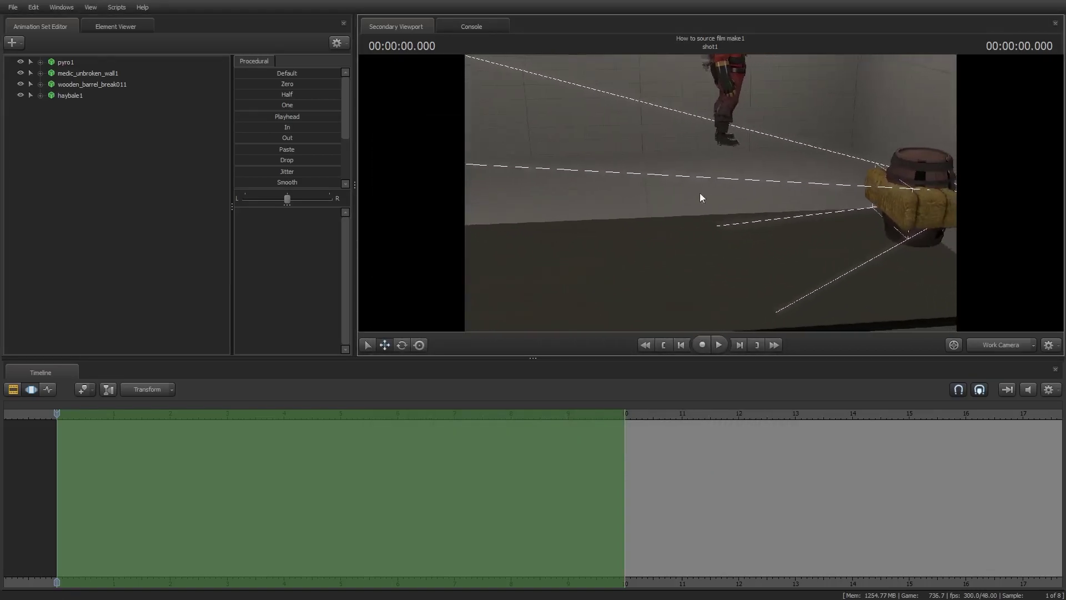
left_click(98, 94)
left_click_drag(903, 207, 553, 222)
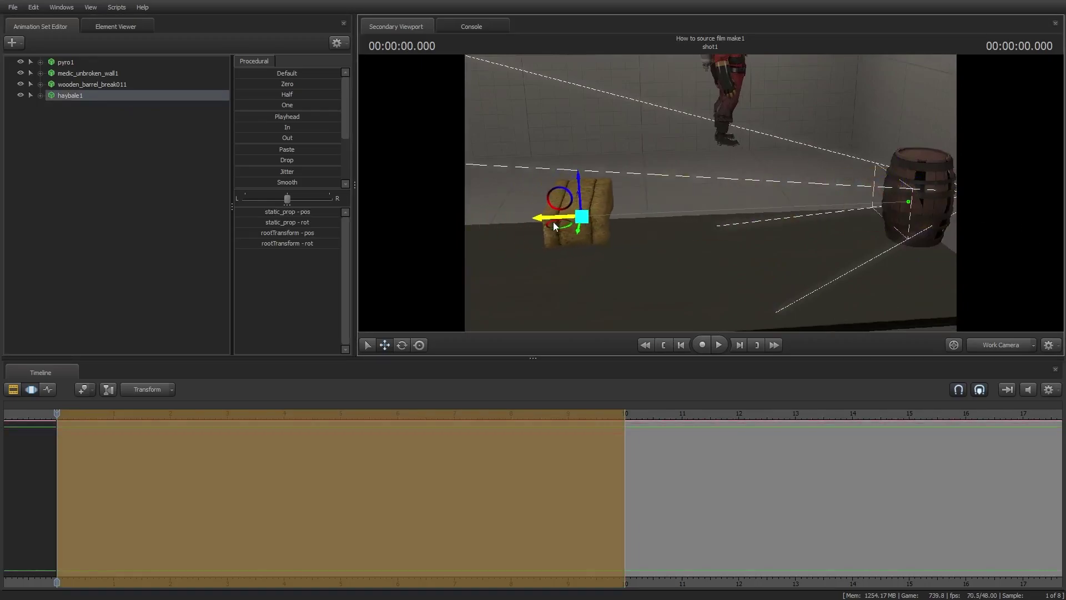
Step: Move the wooden barrel sideways to the haybale's location and lower it toward the wall platform
left_click(157, 85)
left_click_drag(908, 200, 602, 188)
key("w")
mouse_move(711, 193)
left_mouse_down()
mouse_move(722, 222)
mouse_move(696, 184)
left_mouse_up()
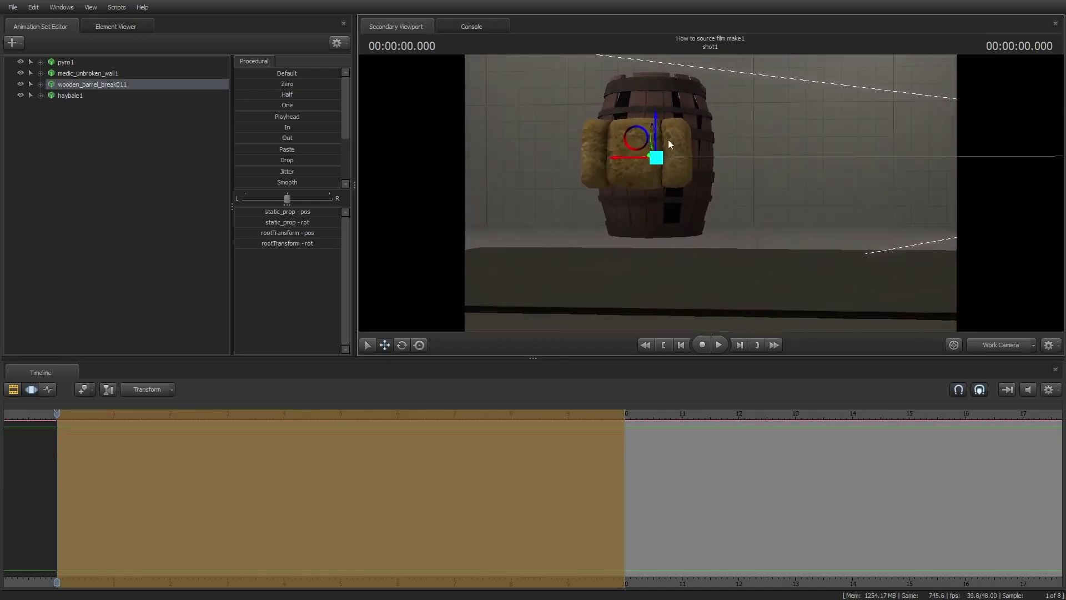
left_click_drag(666, 137, 668, 177)
mouse_move(668, 176)
right_mouse_down()
mouse_move(675, 168)
mouse_move(663, 158)
right_mouse_up()
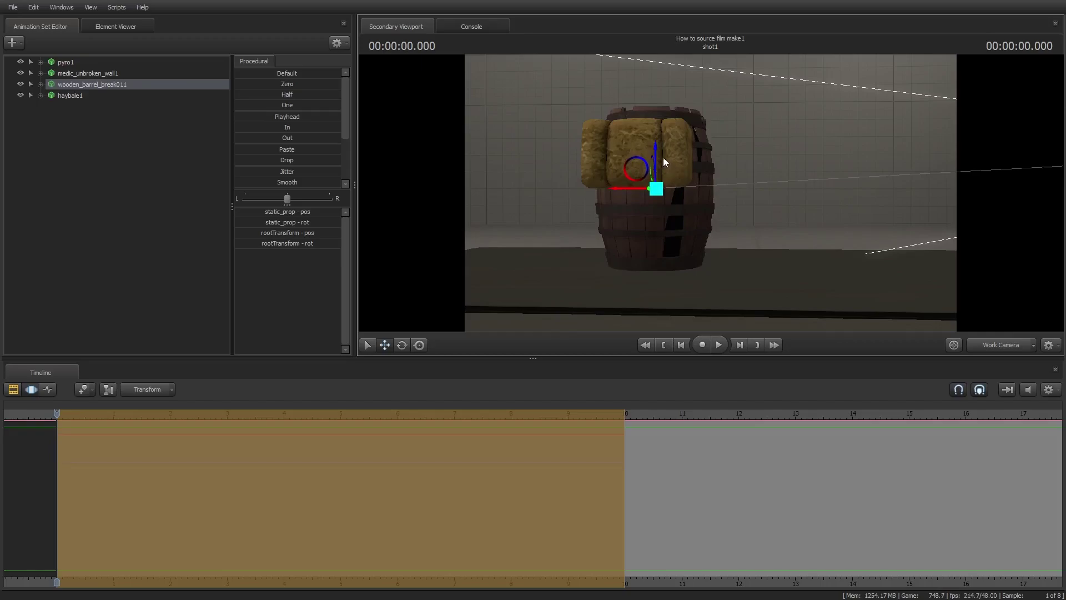
Step: Place the haybale on top of the wooden barrel and position the pyro high above both props
left_click(69, 94)
right_click_drag(694, 200, 737, 224)
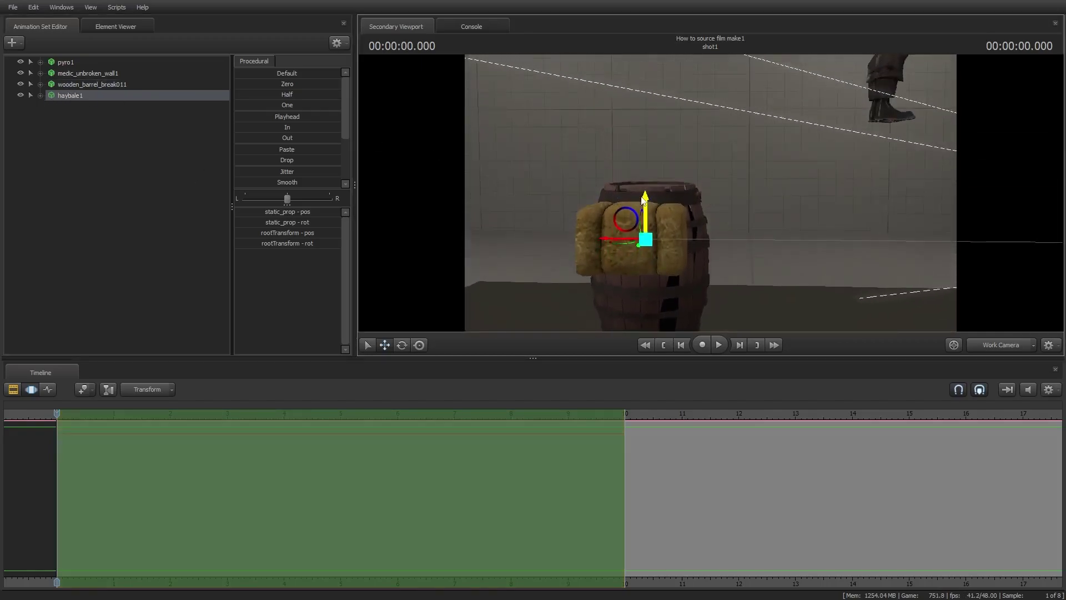
left_click_drag(643, 201, 642, 115)
left_click_drag(615, 154, 657, 137)
left_click_drag(791, 144, 805, 94)
left_click_drag(665, 172, 672, 192)
left_click(83, 62)
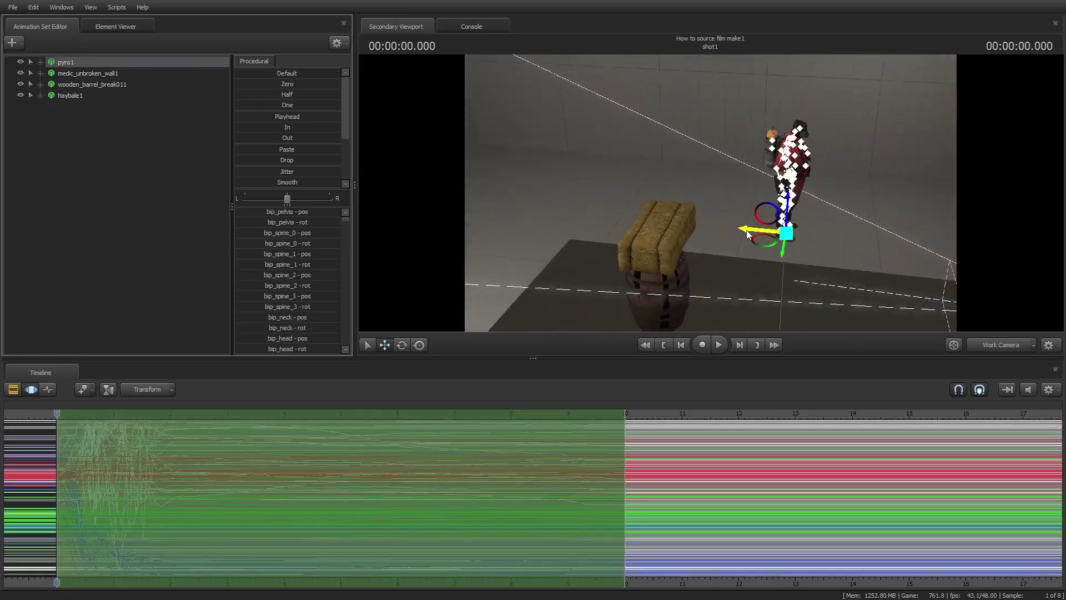
left_click_drag(746, 234, 644, 100)
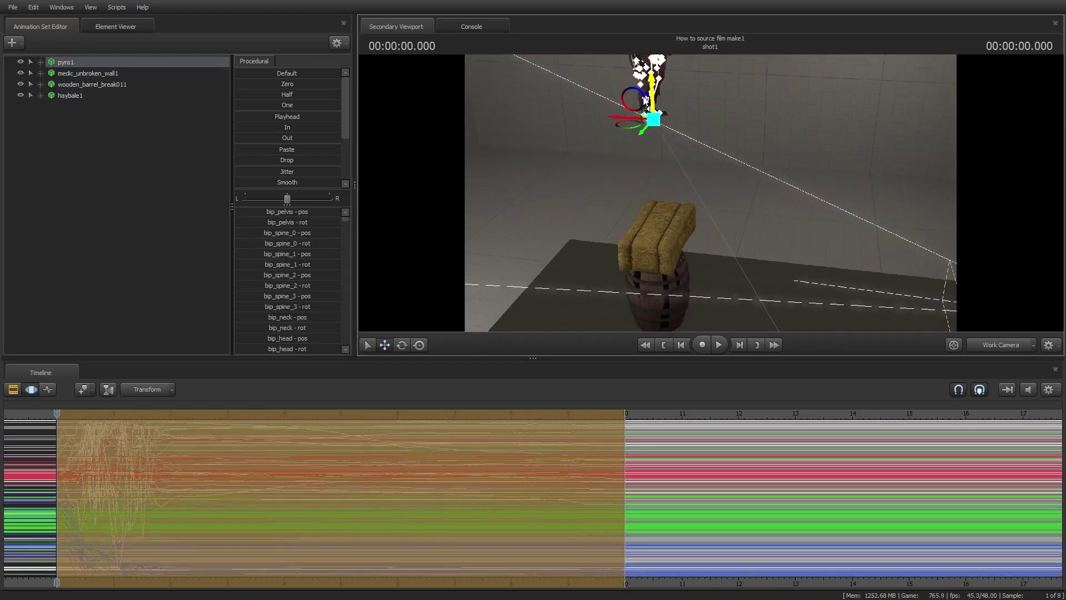
Step: Apply the rig_physics script to haybale1 and wooden_barrel_break011
left_click(131, 97)
right_click(131, 98)
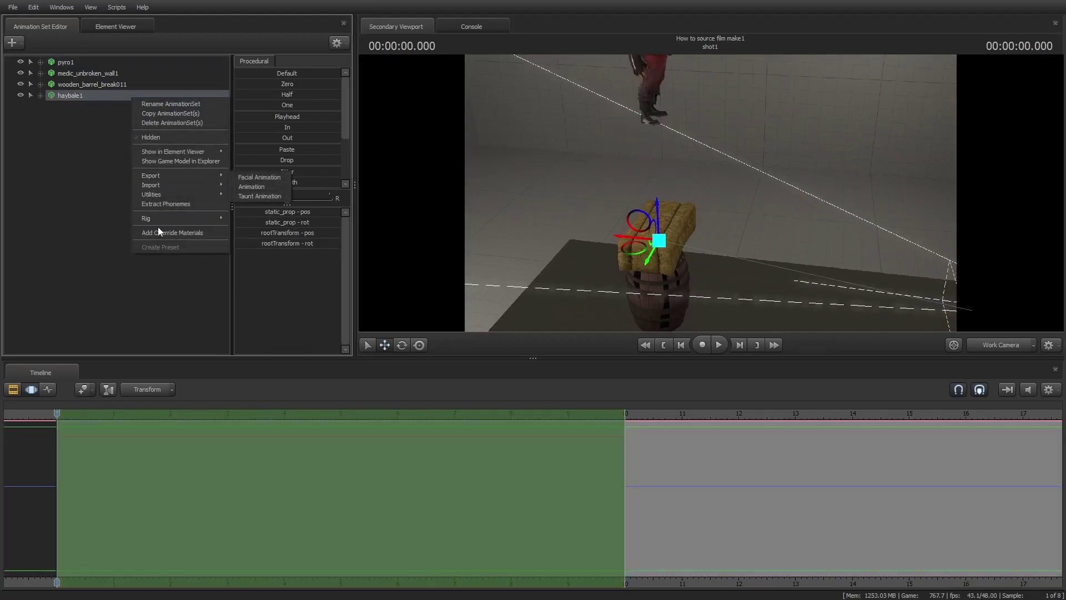
mouse_move(217, 221)
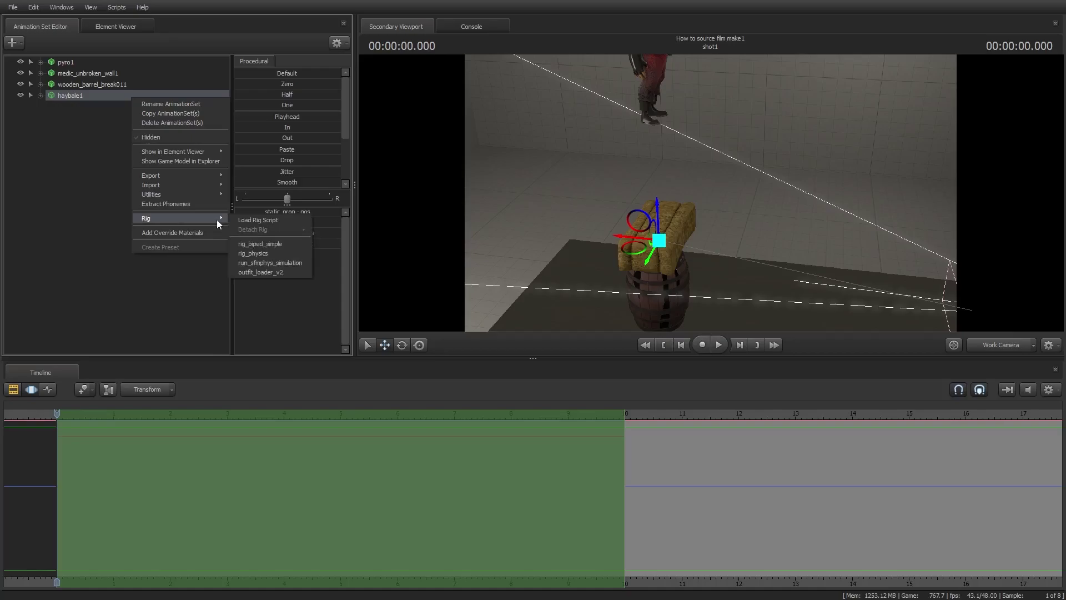
left_click(285, 256)
left_click(83, 85)
right_click(84, 85)
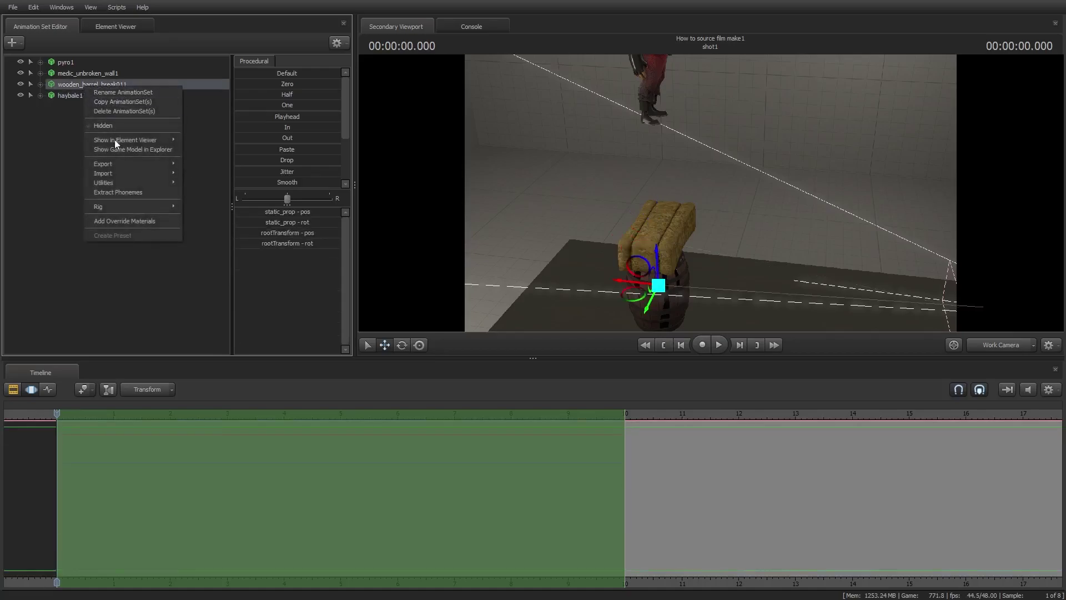
left_click(106, 207)
Step: Expand both props' control groups and set the barrel's Shape (static_prop) rigid-body control to its maximum
left_click(31, 84)
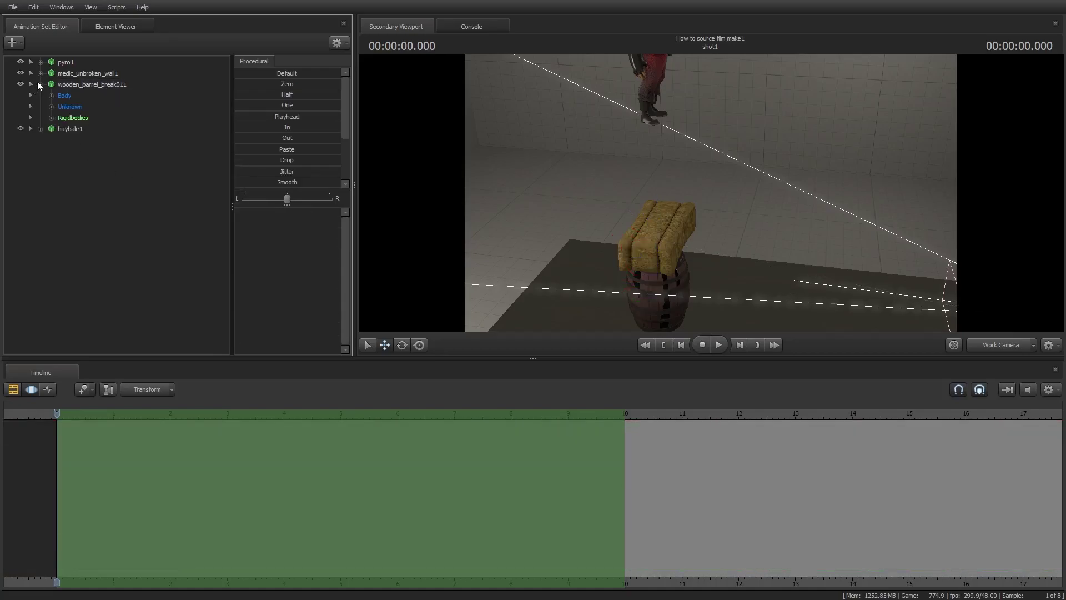
left_click(43, 130)
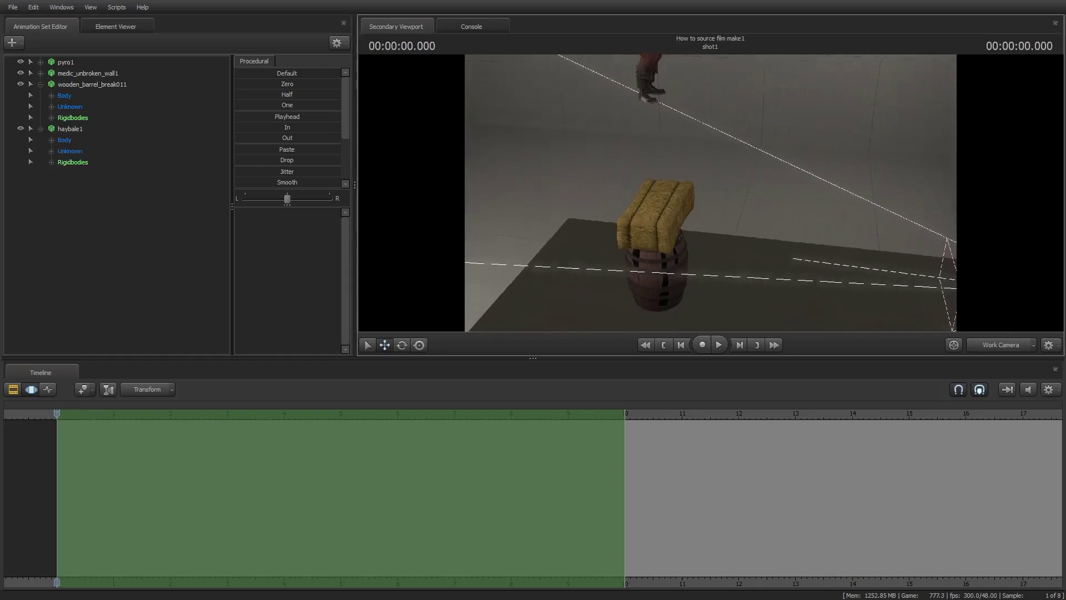
left_click(83, 117)
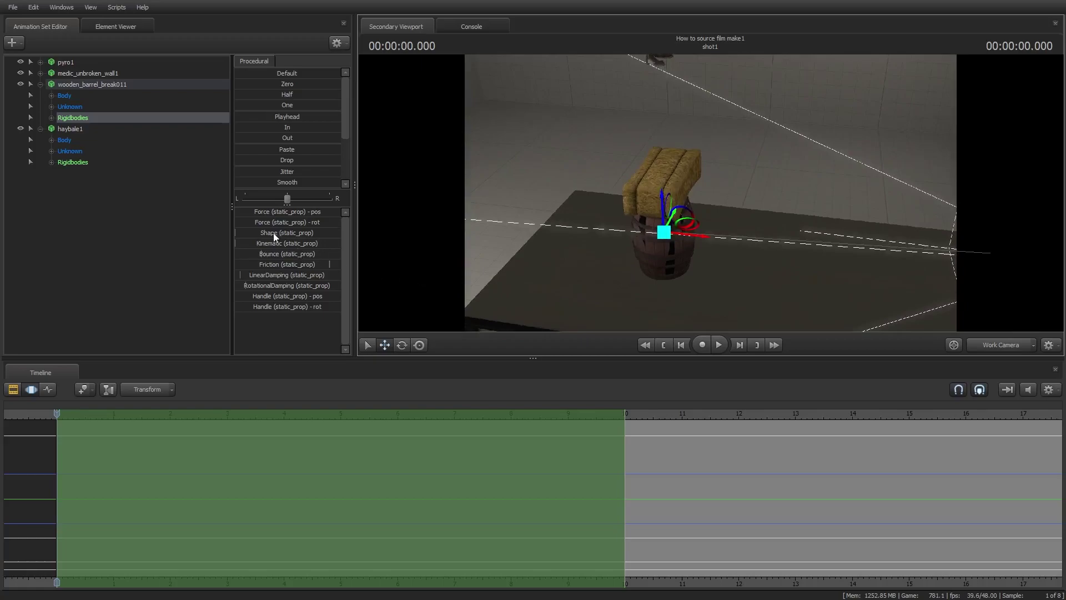
left_click(242, 232)
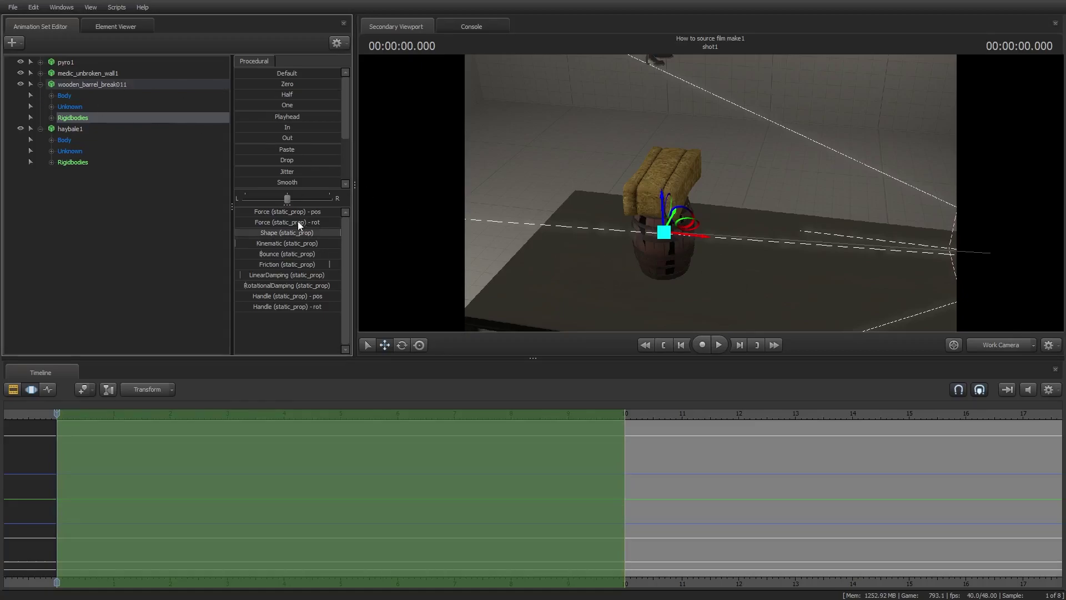
key("w")
left_click_drag(429, 250, 425, 256)
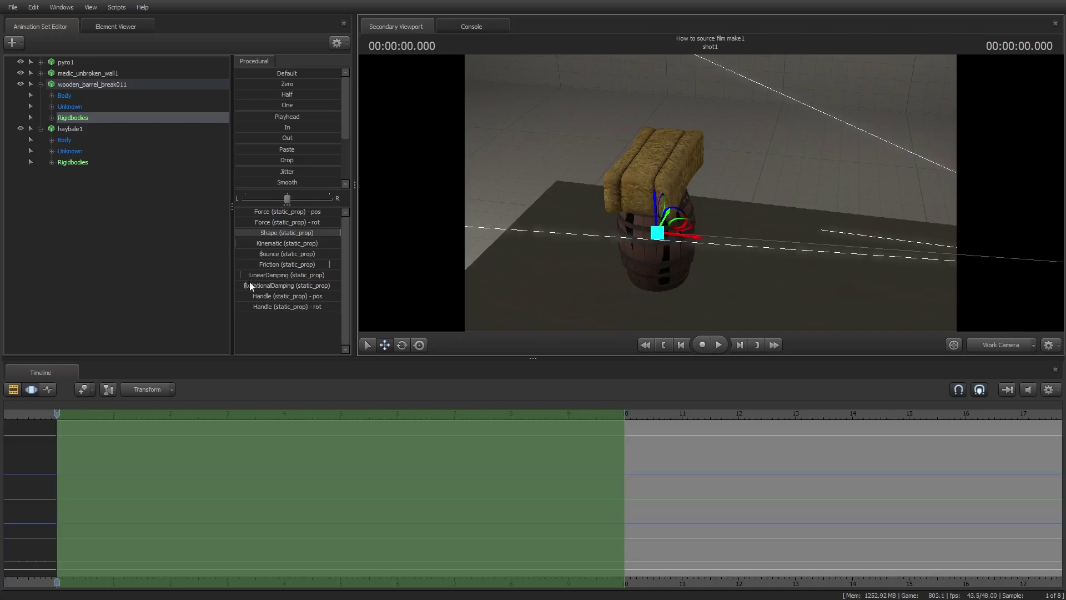
key("s")
left_click_drag(379, 248, 379, 234)
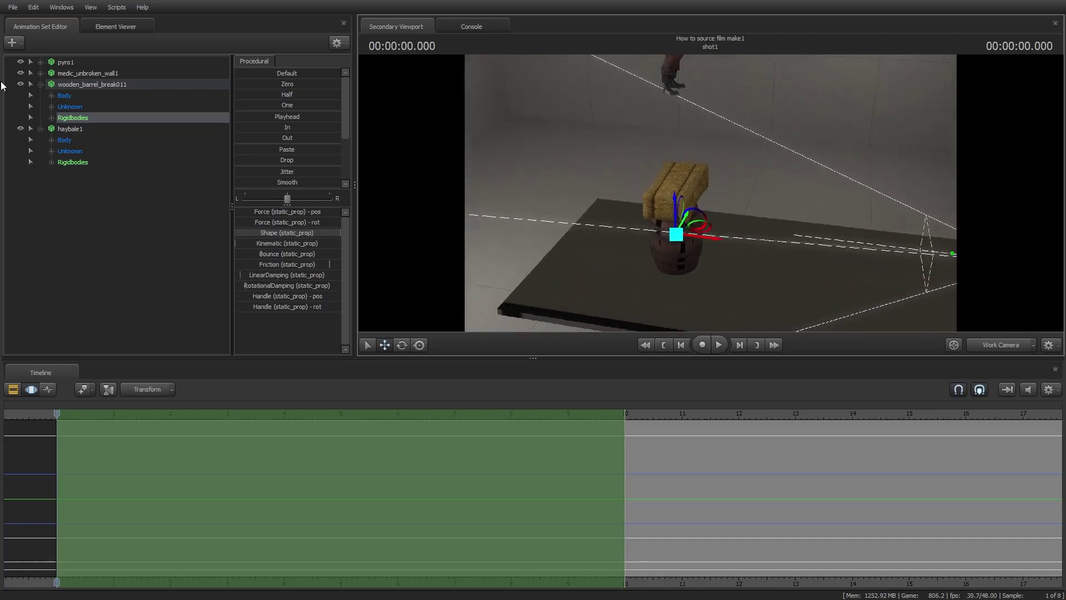
Step: Collapse both props' control groups and run the run_sfmphys_simulation script on wooden_barrel_break011
left_click(39, 84)
left_click(39, 96)
right_click(84, 85)
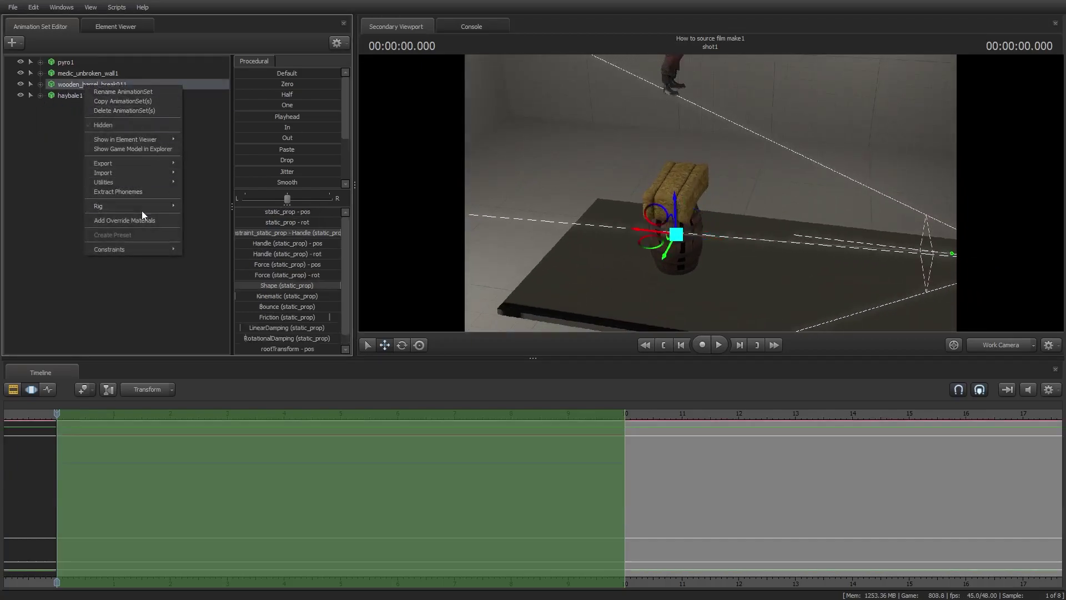
mouse_move(144, 209)
left_click(224, 248)
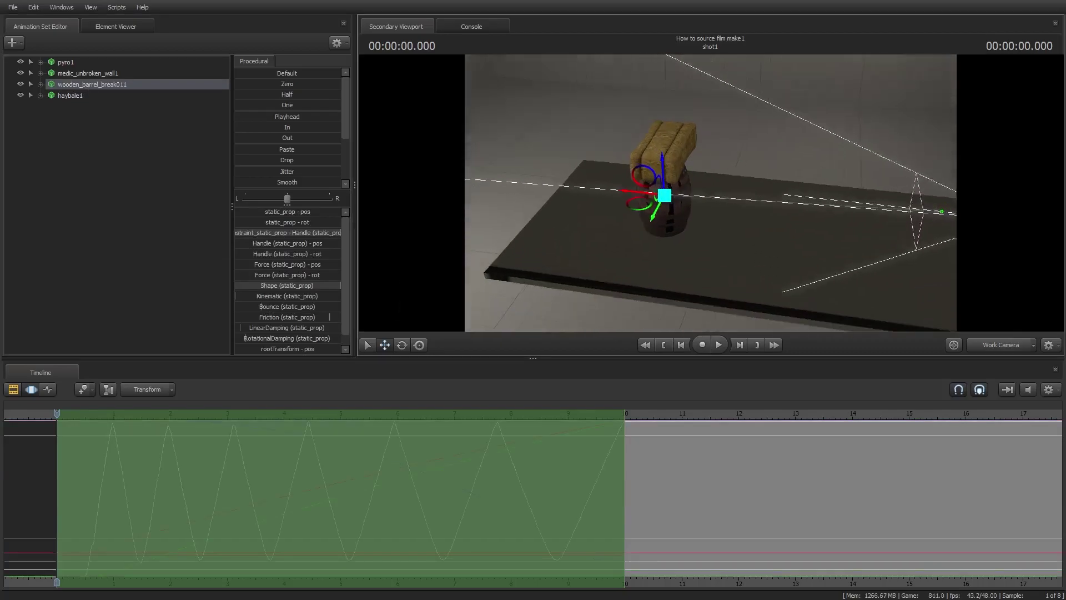
Step: Play back the simulated shot through the Work Camera and from the start through camera1
key("space")
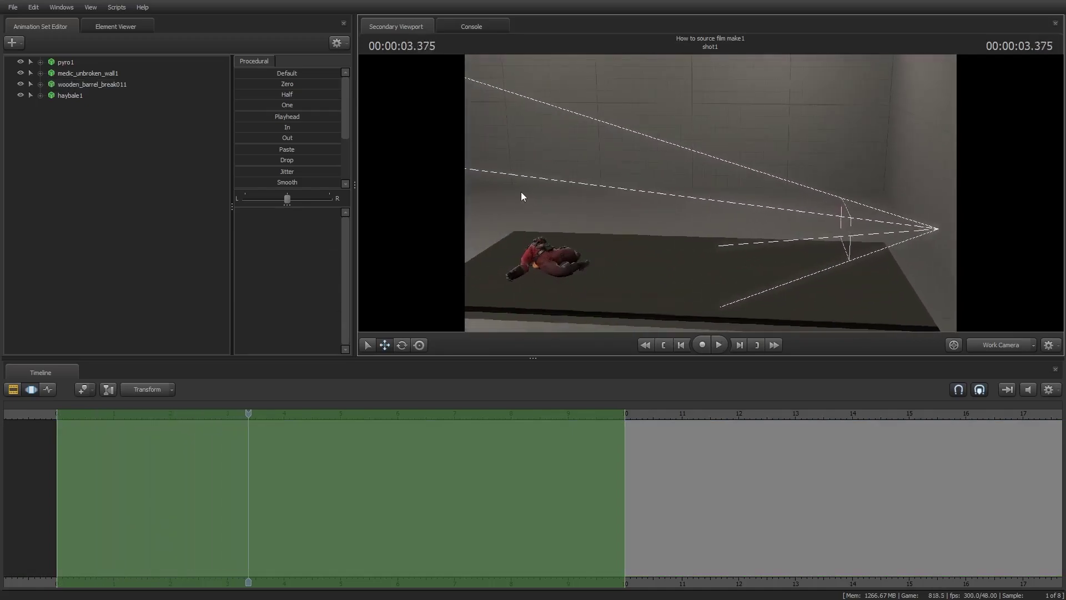
key("Home")
left_click(999, 352)
left_click(980, 326)
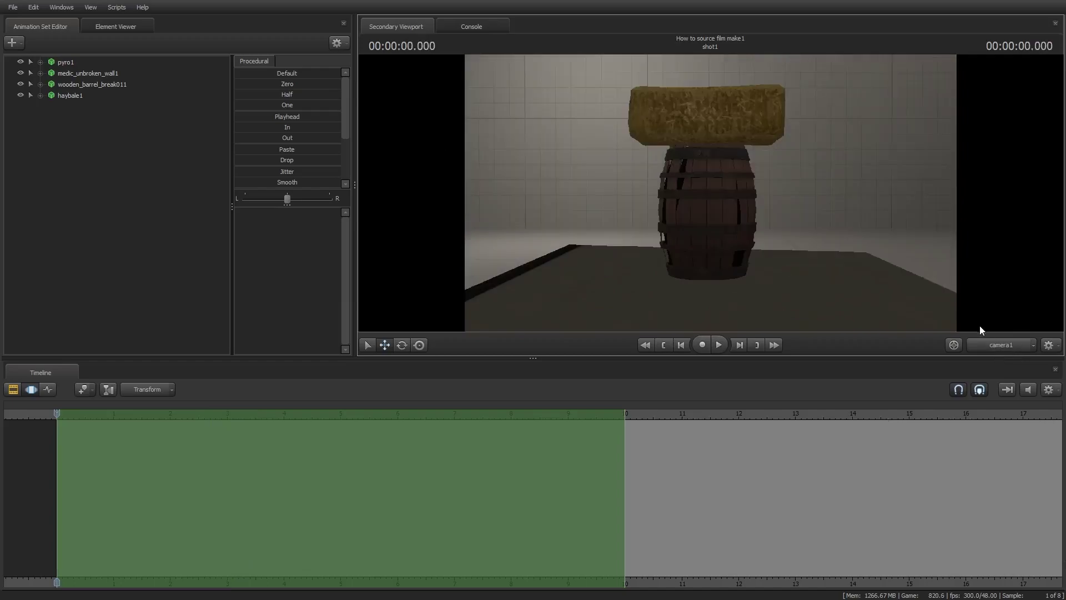
key("space")
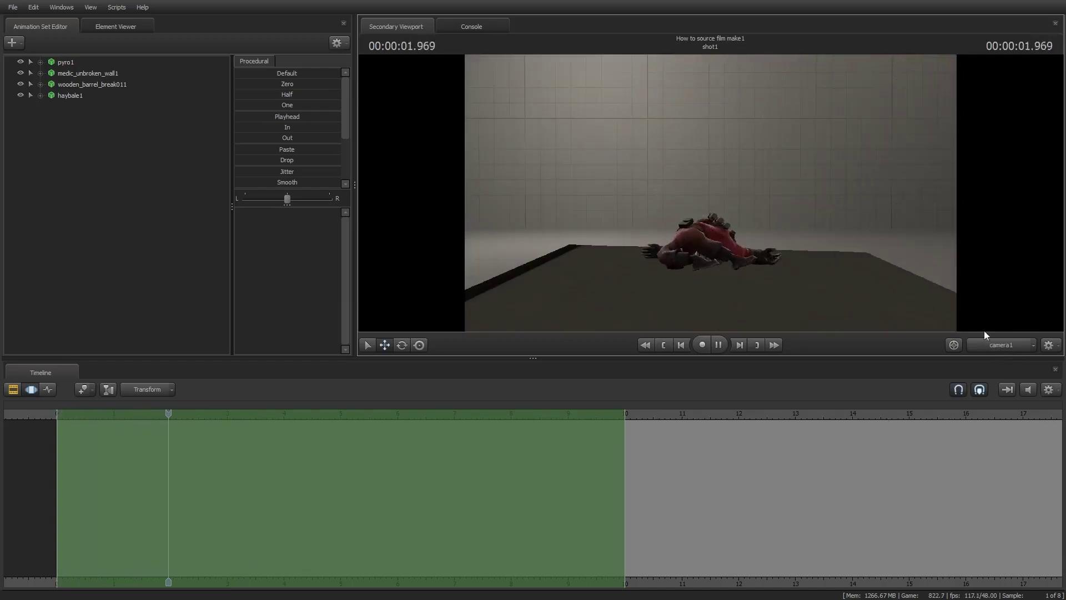
key("space")
left_click(984, 347)
left_click(980, 314)
Step: Replay the shot from the start through the Work Camera to examine how the barrel and haybale react to the pyro
key("Home")
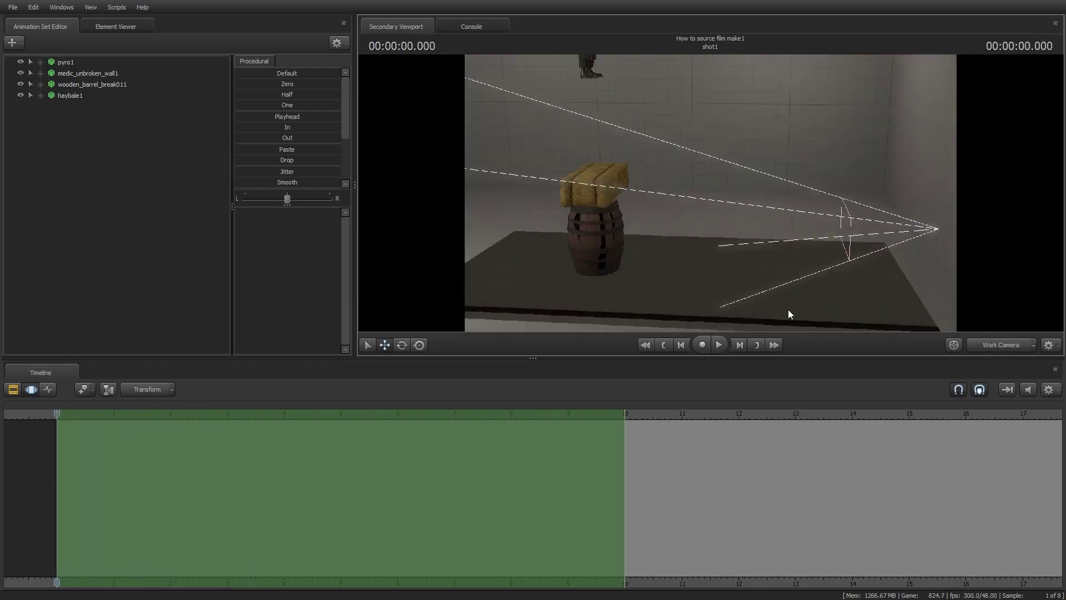
key("space")
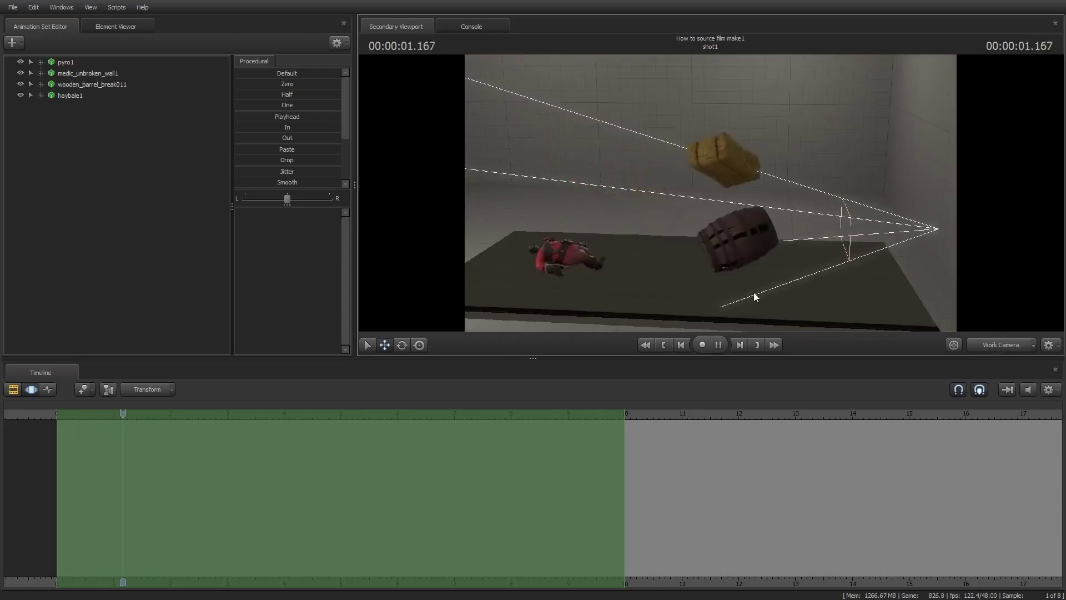
key("space")
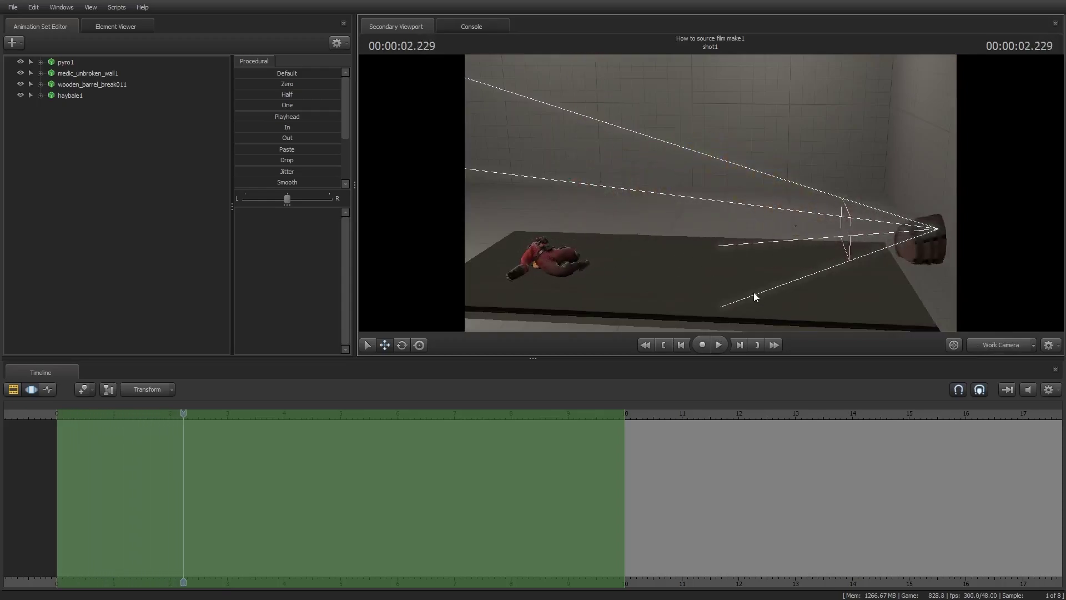
key("Home")
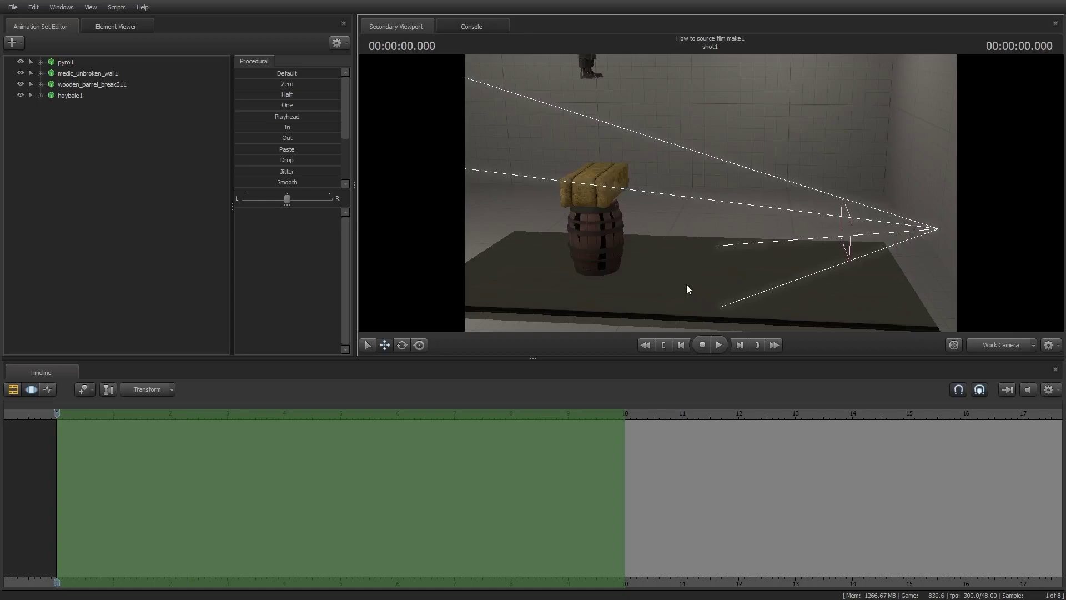
key("space")
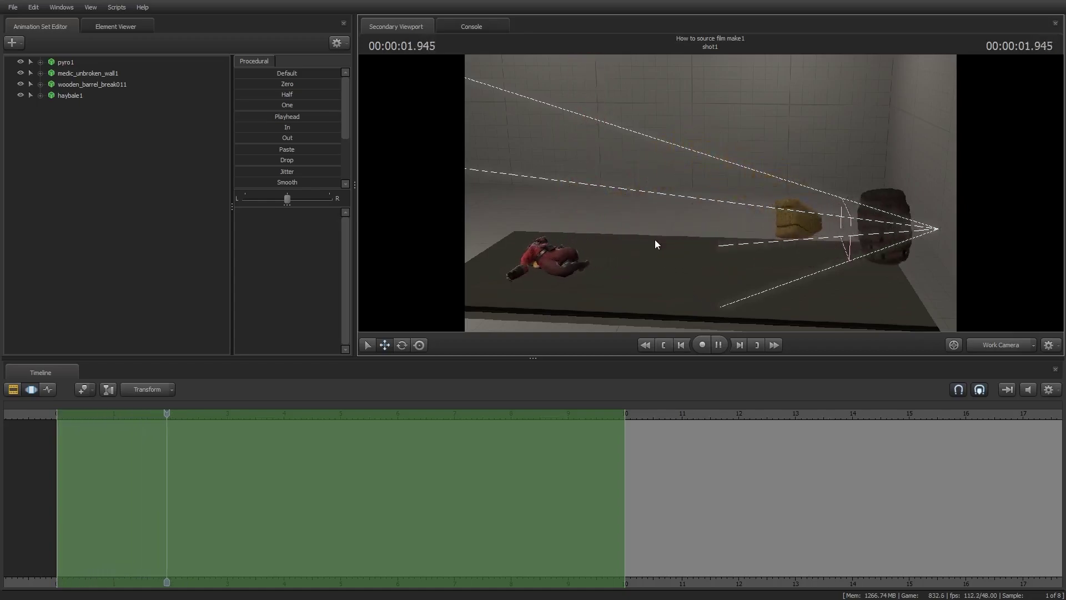
key("space")
key("Home")
Step: Replay the collision from a different Work Camera viewpoint over the wall platform, and return to the start of the shot
left_click_drag(653, 264, 642, 280)
key("w")
mouse_move(710, 193)
left_mouse_down()
mouse_move(702, 195)
mouse_move(711, 211)
mouse_move(674, 215)
mouse_move(777, 211)
mouse_move(695, 197)
mouse_move(675, 173)
mouse_move(750, 198)
mouse_move(695, 196)
left_mouse_up()
key("space")
key("space")
key("w")
key("space")
key("Home")
key("space")
key("space")
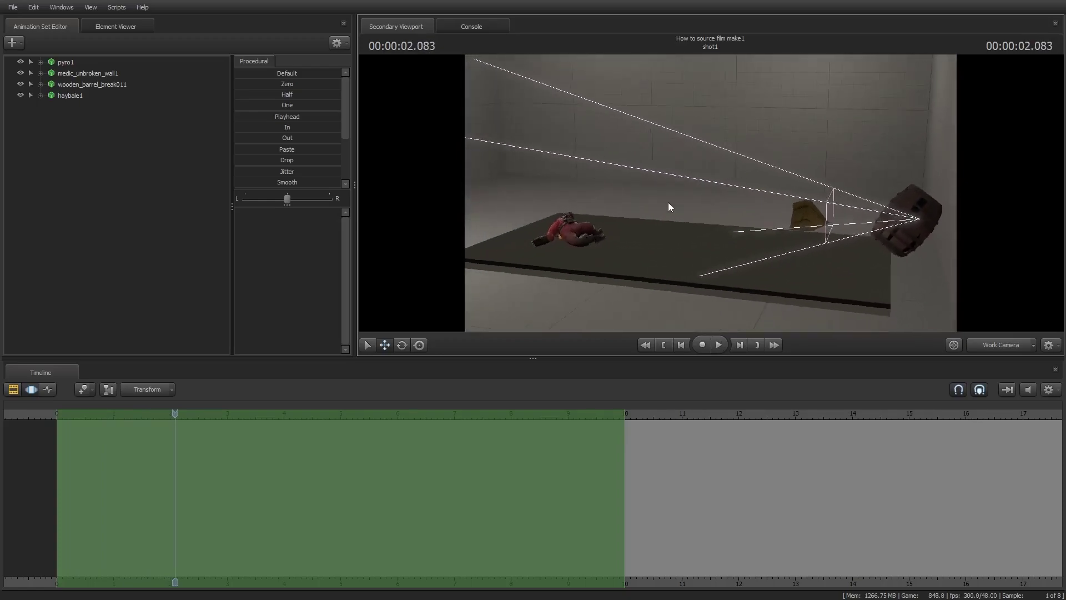
key("Home")
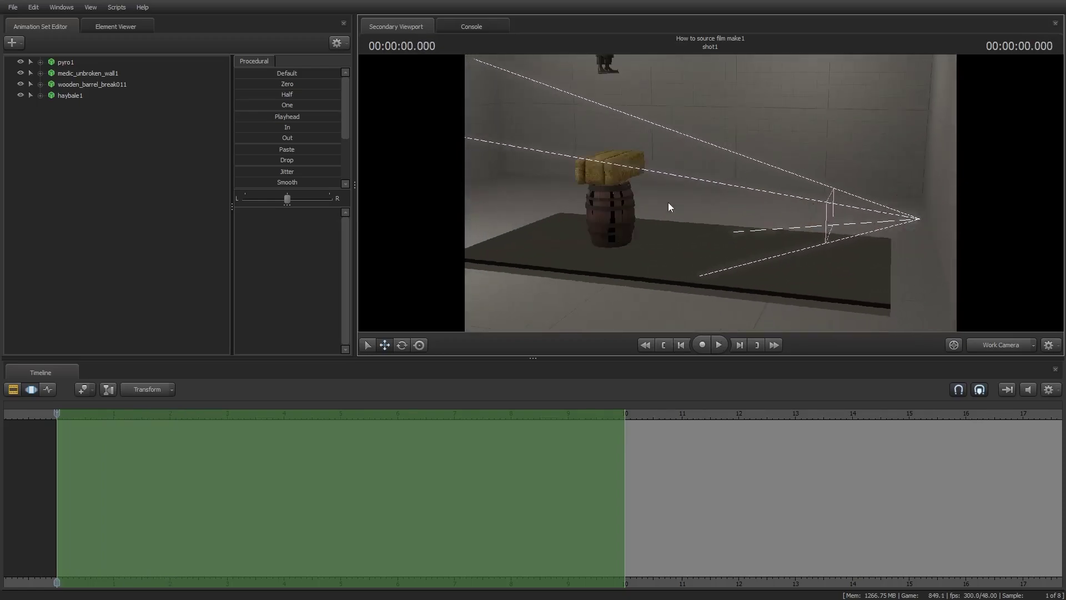
Step: Examine haybale1's Rigidbodies controls and motion path, and replay the simulation from further viewpoints
left_click(40, 95)
left_click(95, 129)
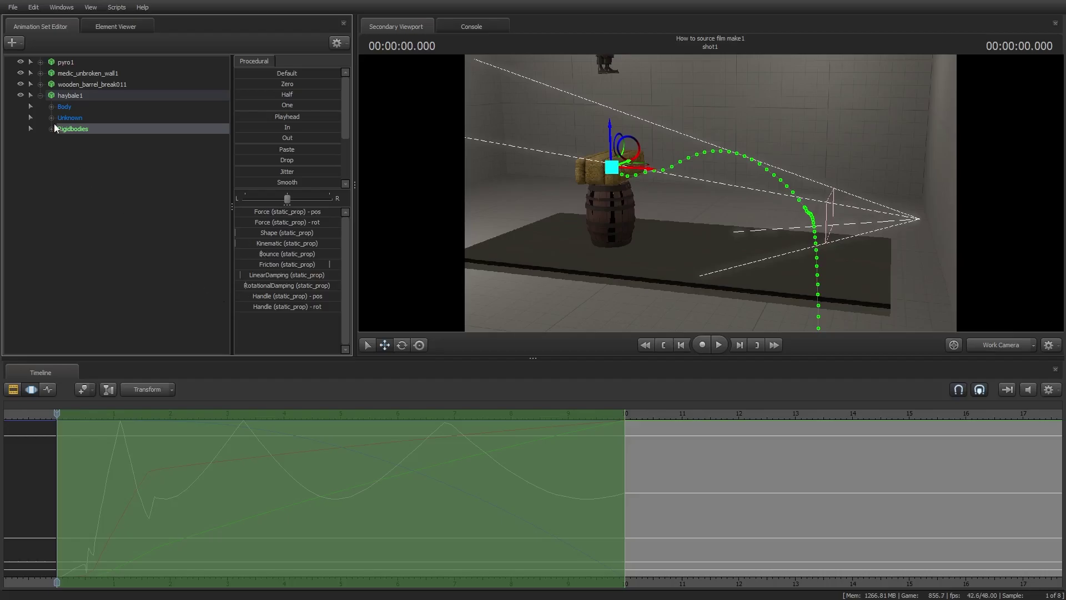
left_click(40, 96)
left_click_drag(637, 200, 555, 220)
key("w")
key("d")
key("s")
key("space")
key("s")
key("space")
left_click_drag(637, 217, 708, 192)
left_click(707, 198)
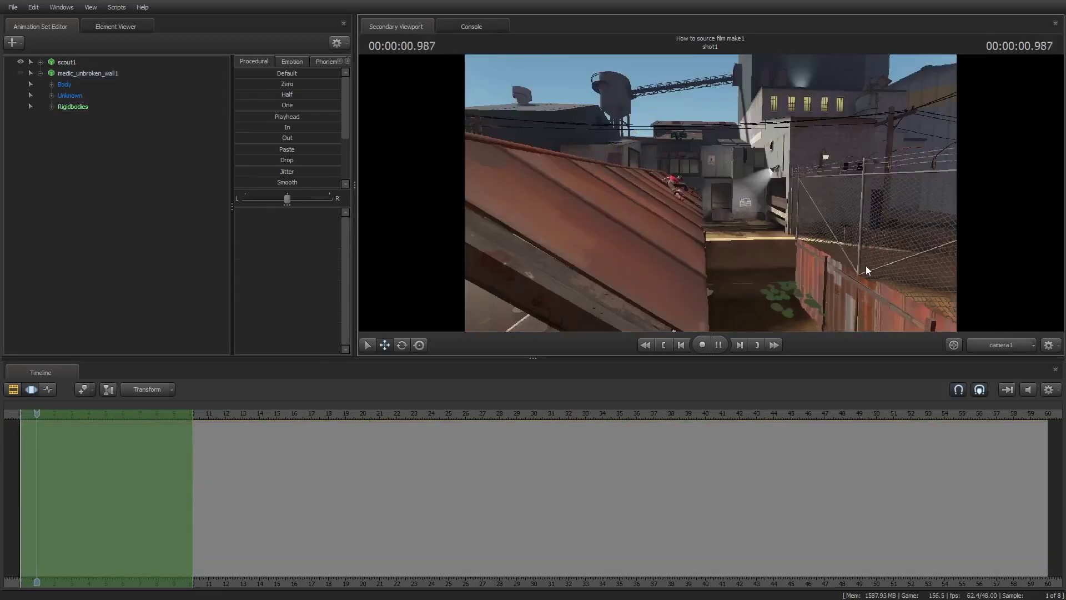
Step: Stop playback in the scout roof scene, unhide medic_unbroken_wall1 and move it sideways along the metal roof
key("space")
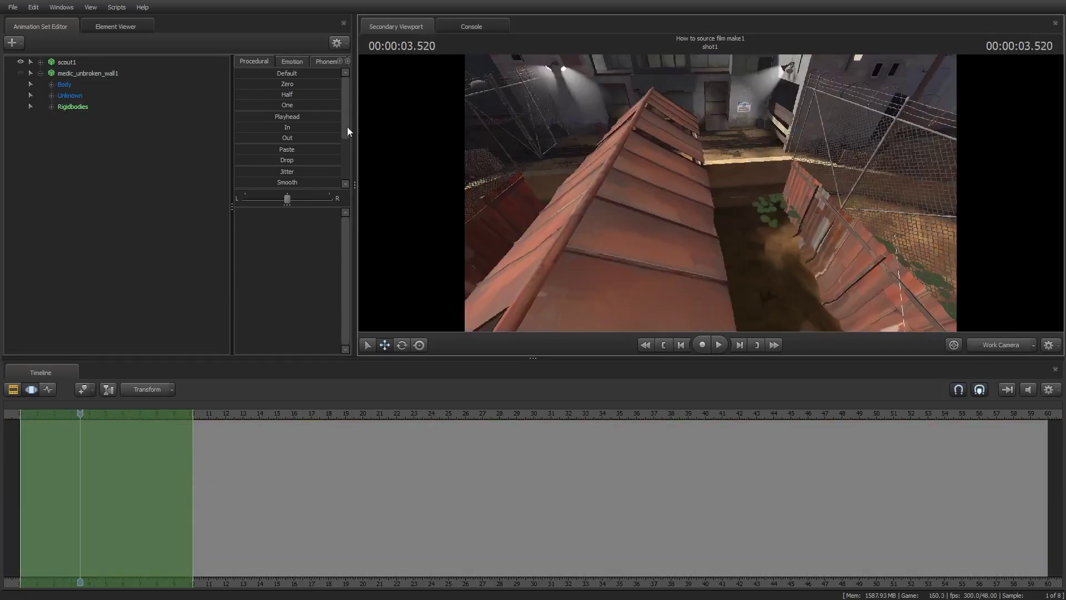
left_click(86, 76)
left_click(21, 73)
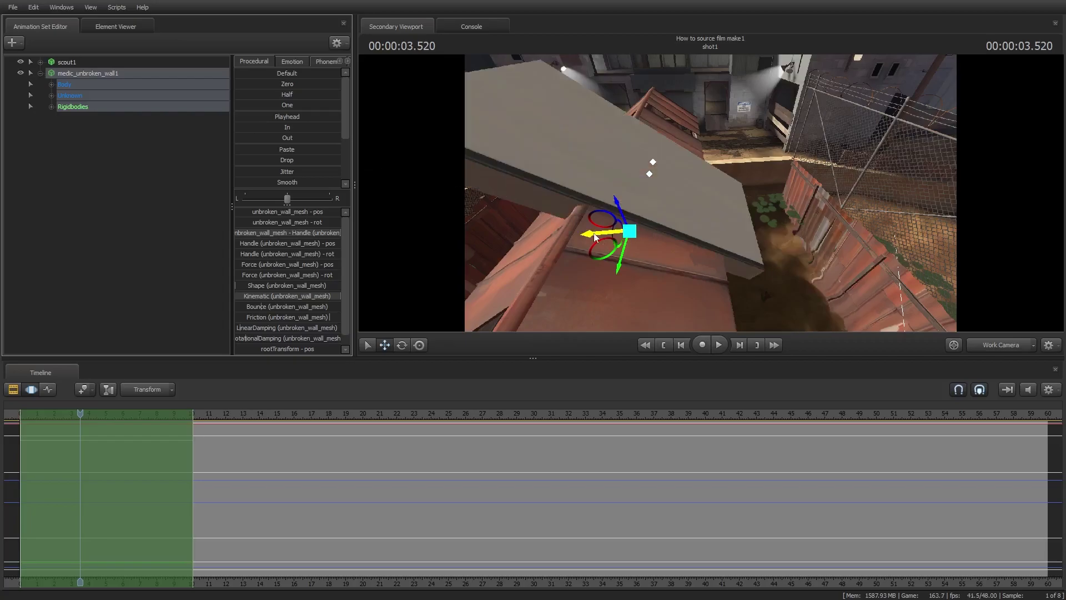
left_click_drag(590, 236, 538, 177)
key("e")
key("w")
left_click(192, 67)
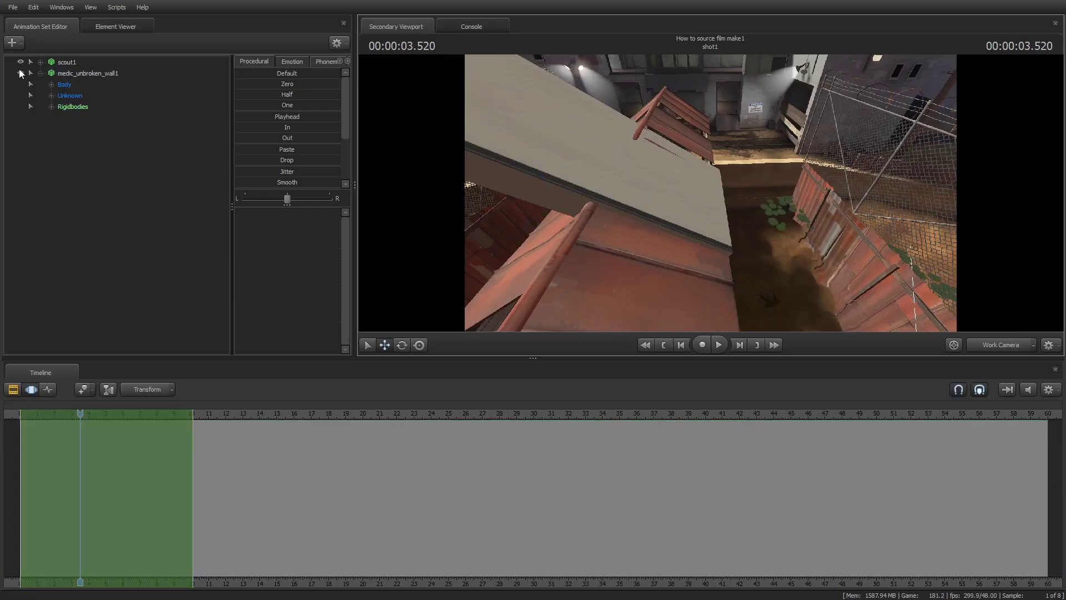
Step: Hide the wall, run the physics simulation script on it, and play the scout shot through the camera
right_click(87, 71)
left_click(225, 241)
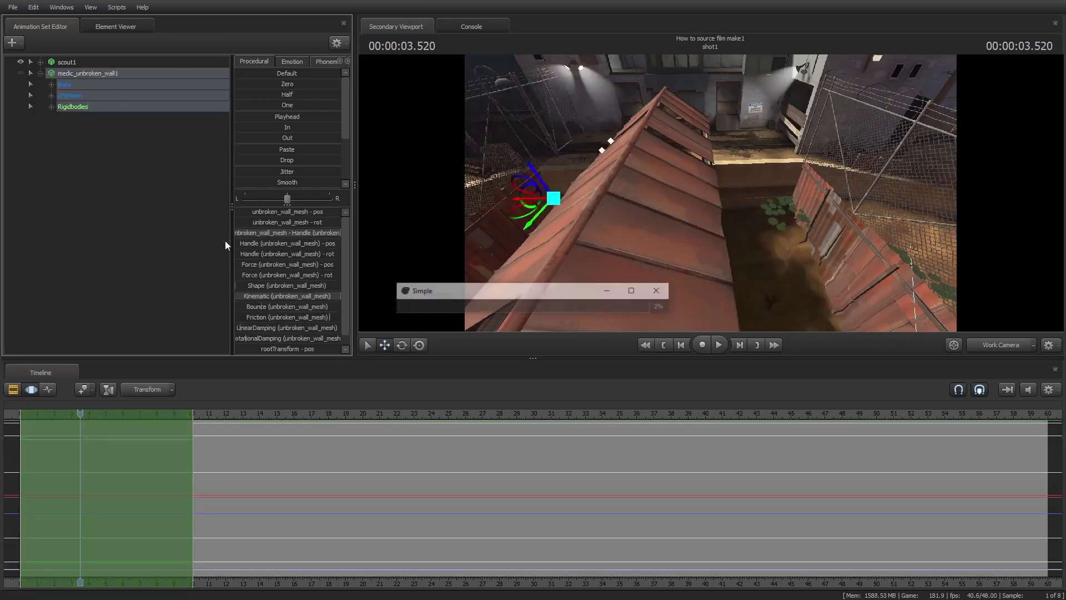
left_click(1001, 344)
key("space")
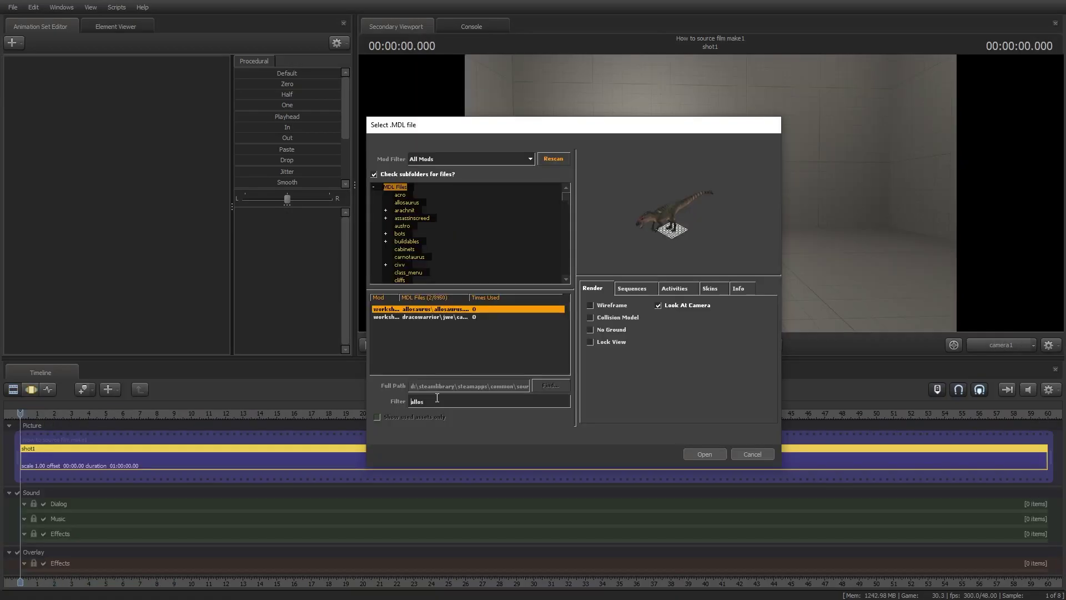
Step: Create an animation set for the allosaurus model, using the filter "allos", and select it with the whole dinosaur in view
key("BackSpace")
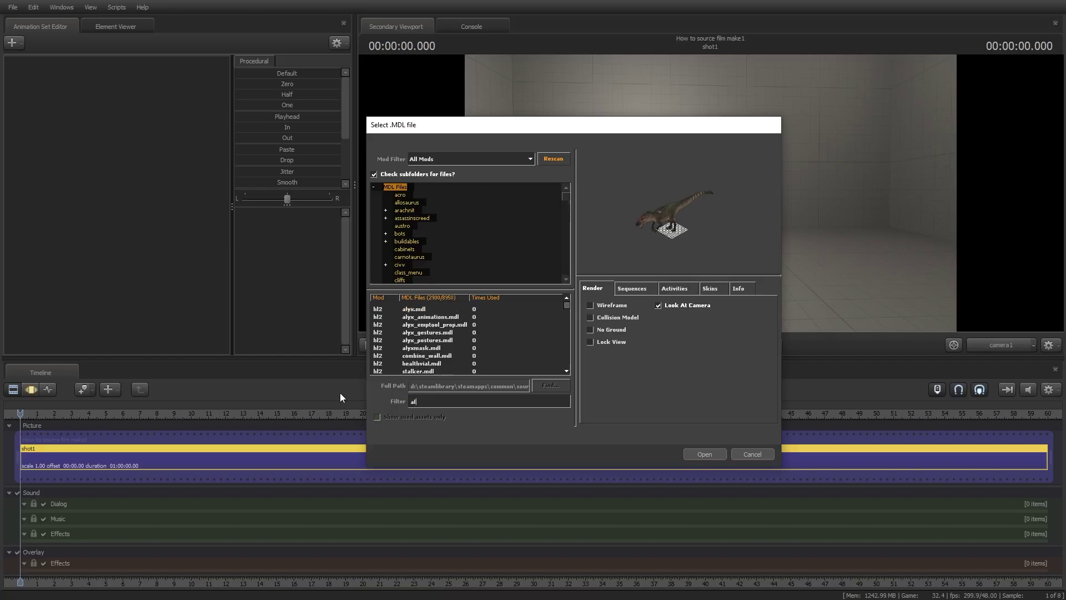
type("s")
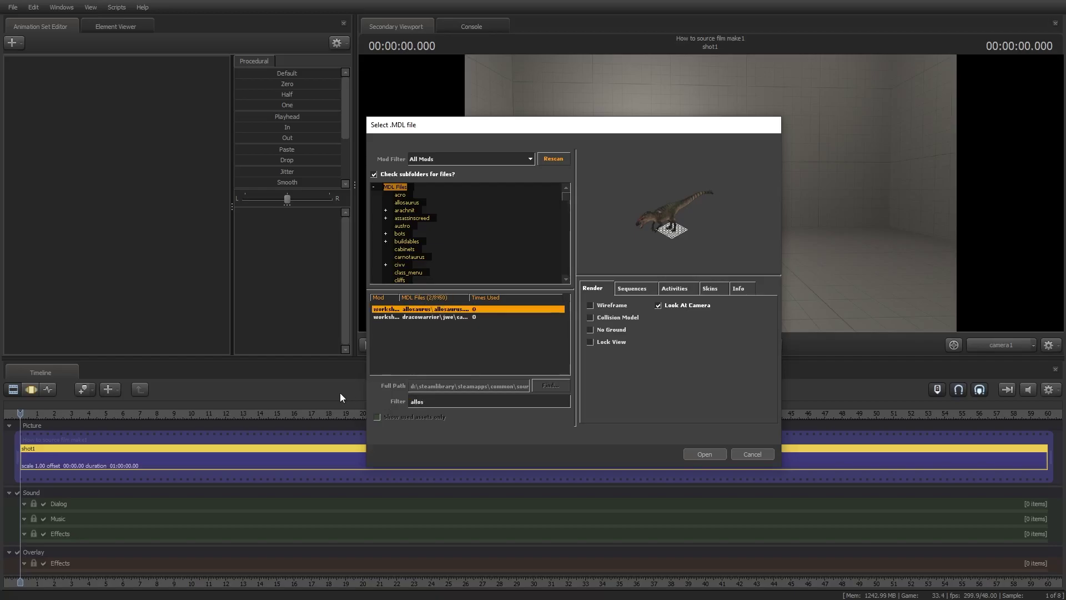
double_click(441, 312)
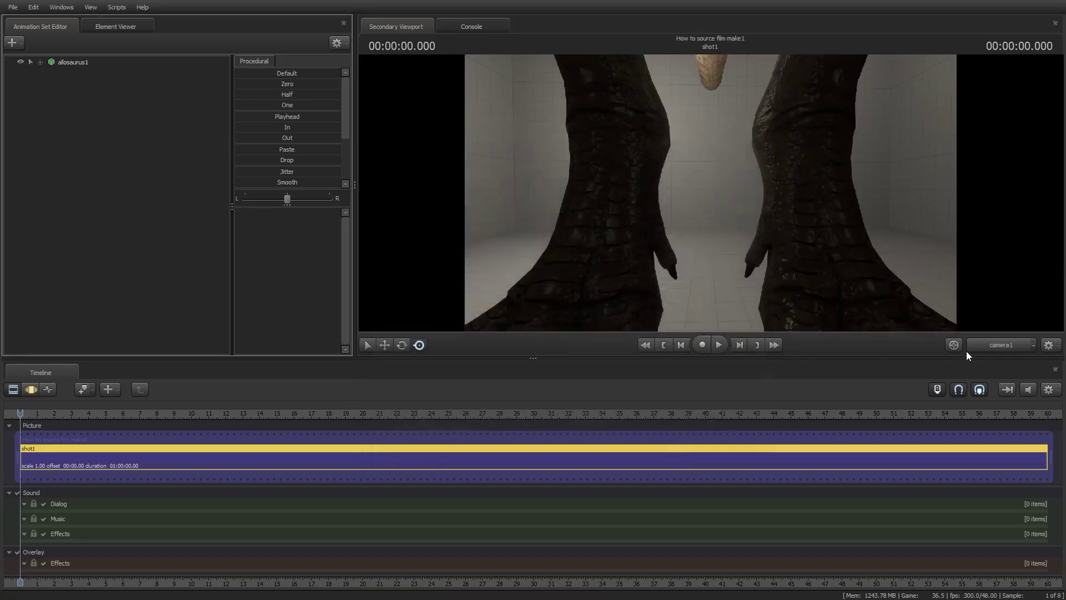
key("s")
left_click_drag(852, 247, 930, 269)
left_click(95, 60)
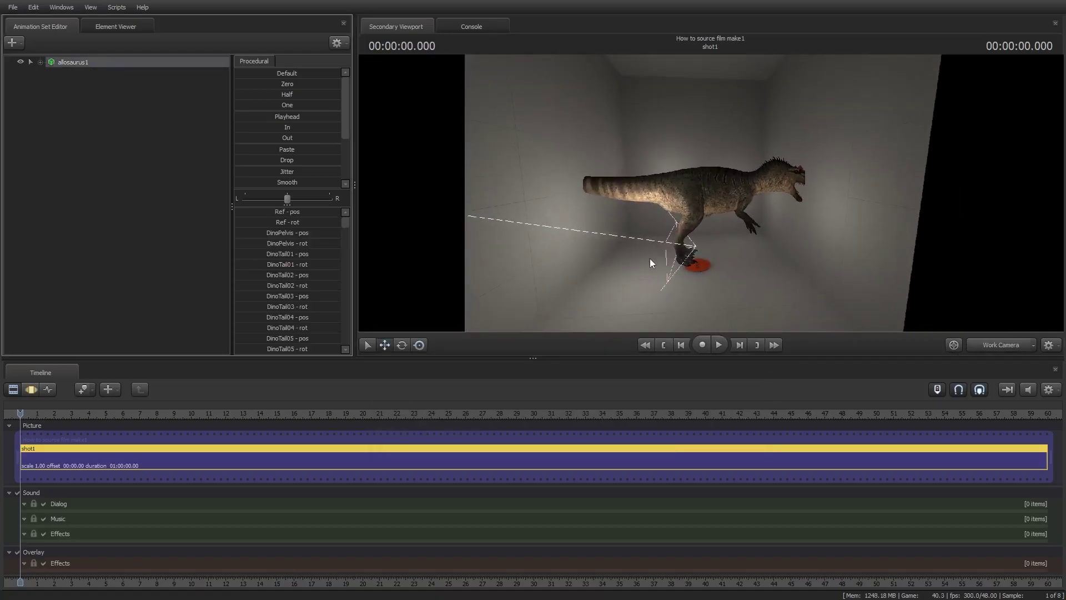
Step: Move the allosaurus a short distance sideways toward its tail in the Motion Editor, and clear the selection
left_click(13, 390)
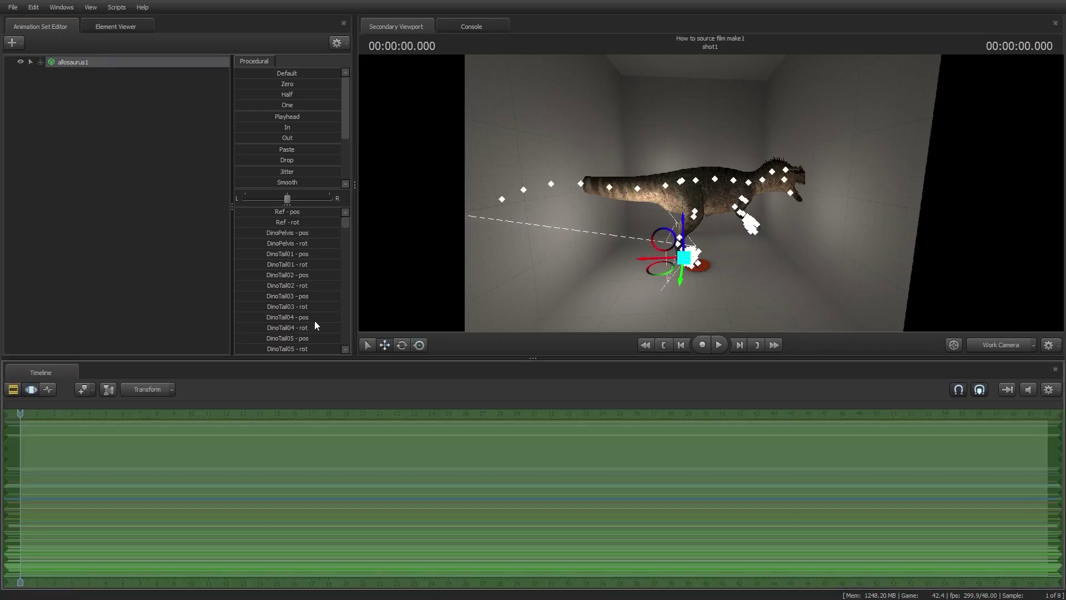
left_click_drag(653, 258, 628, 259)
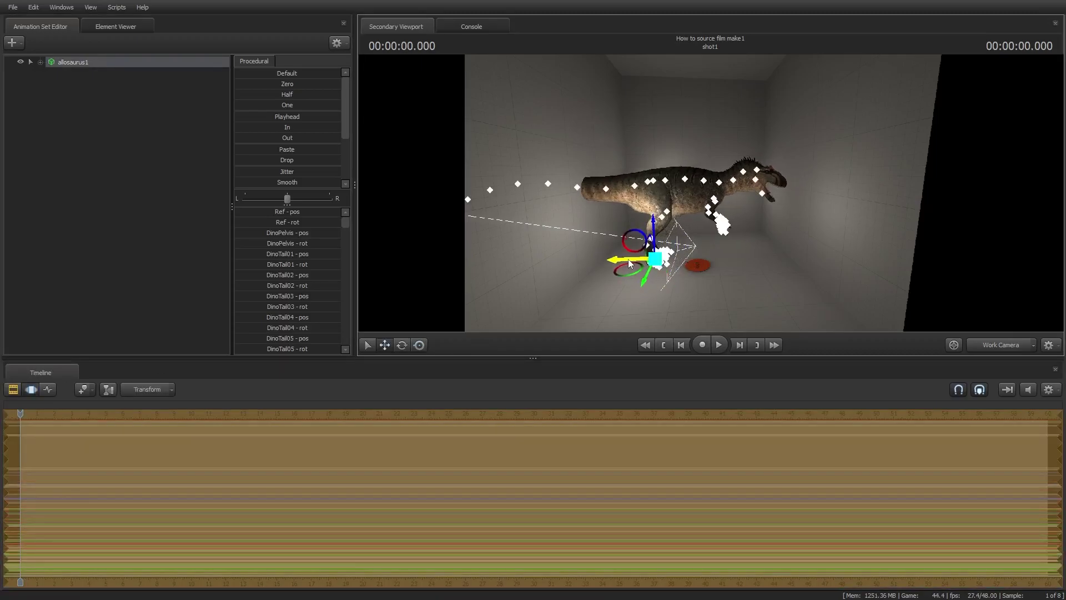
left_click(730, 256, "ctrl")
left_click(386, 224)
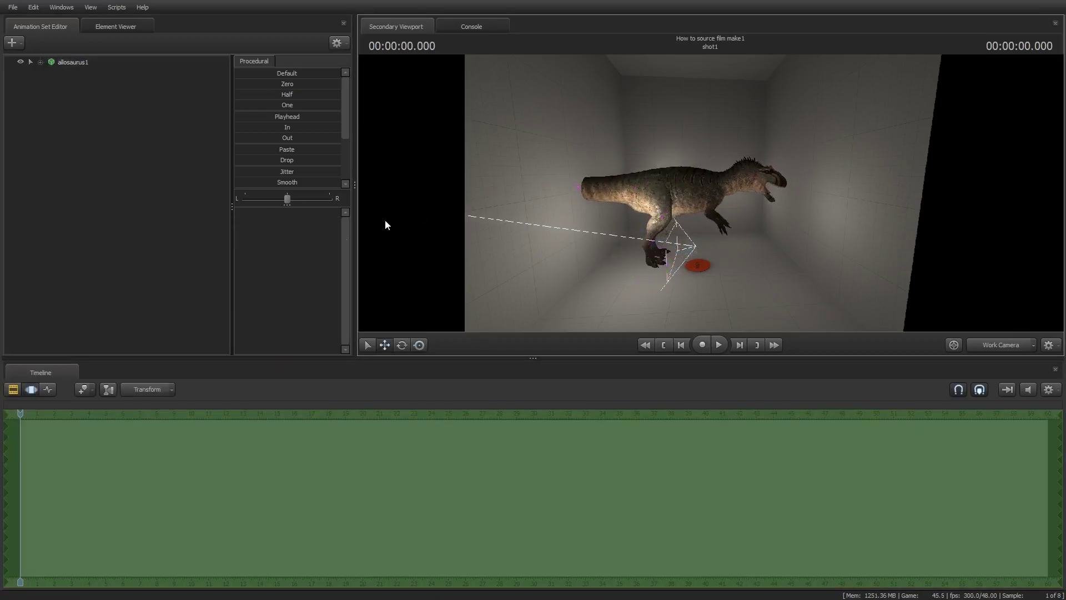
Step: Apply the rig_physics script to the allosaurus1 animation set
right_click(112, 62)
mouse_move(200, 184)
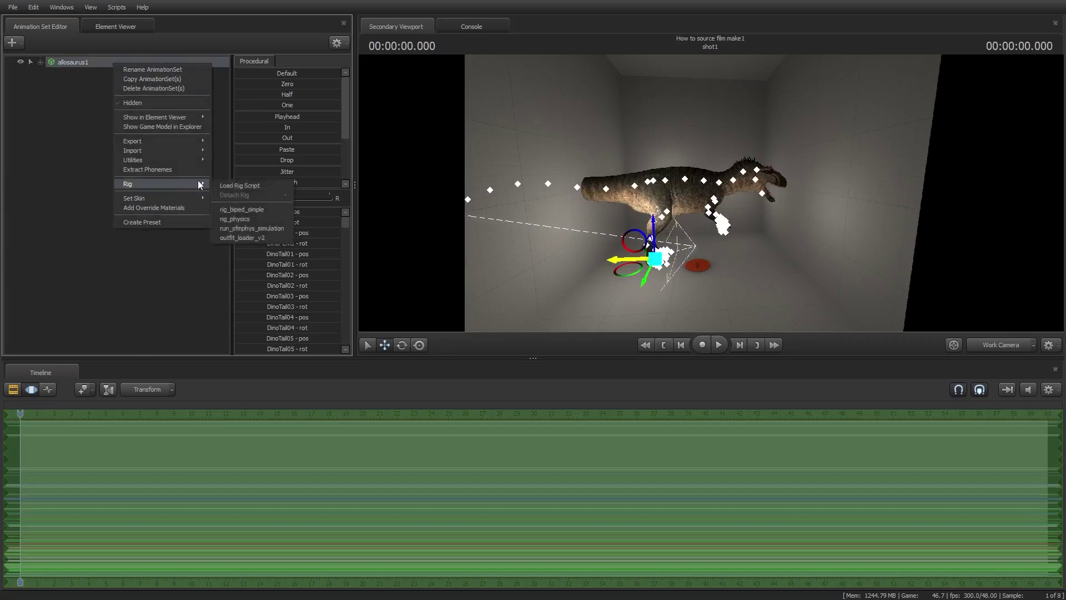
left_click(228, 217)
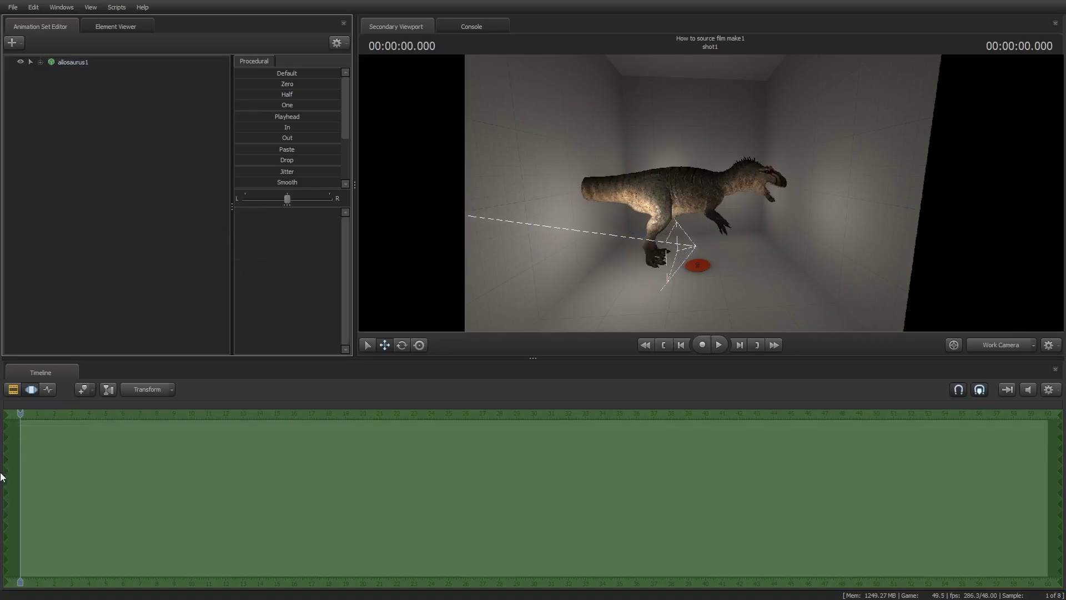
Step: Limit the time selection to 0–10 seconds and run the run_sfmphys_simulation script on allosaurus1
left_click_drag(21, 444, 190, 442, "shift")
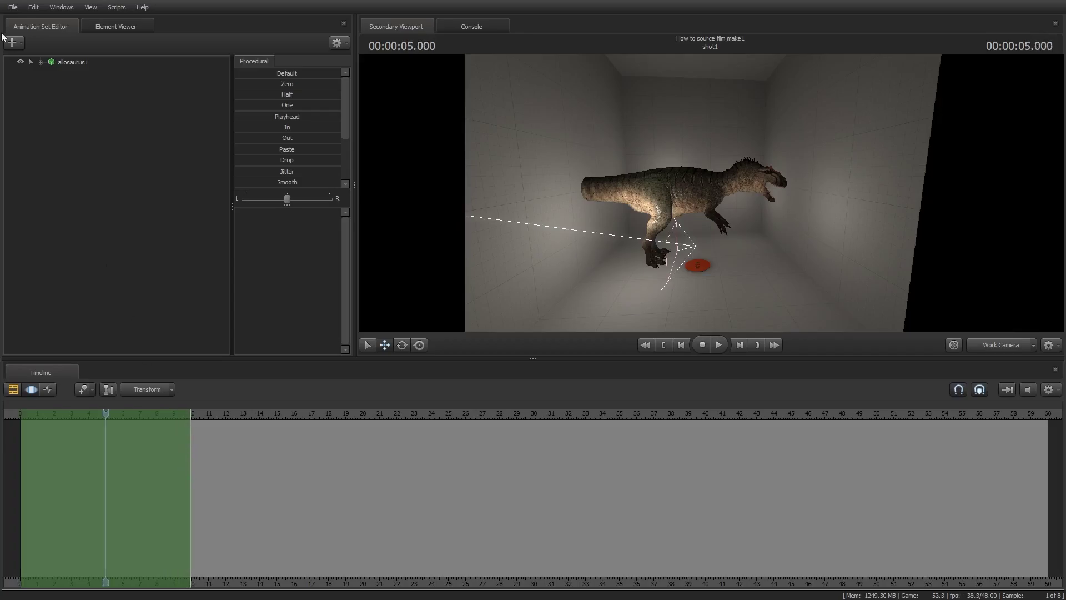
right_click(65, 59)
mouse_move(109, 183)
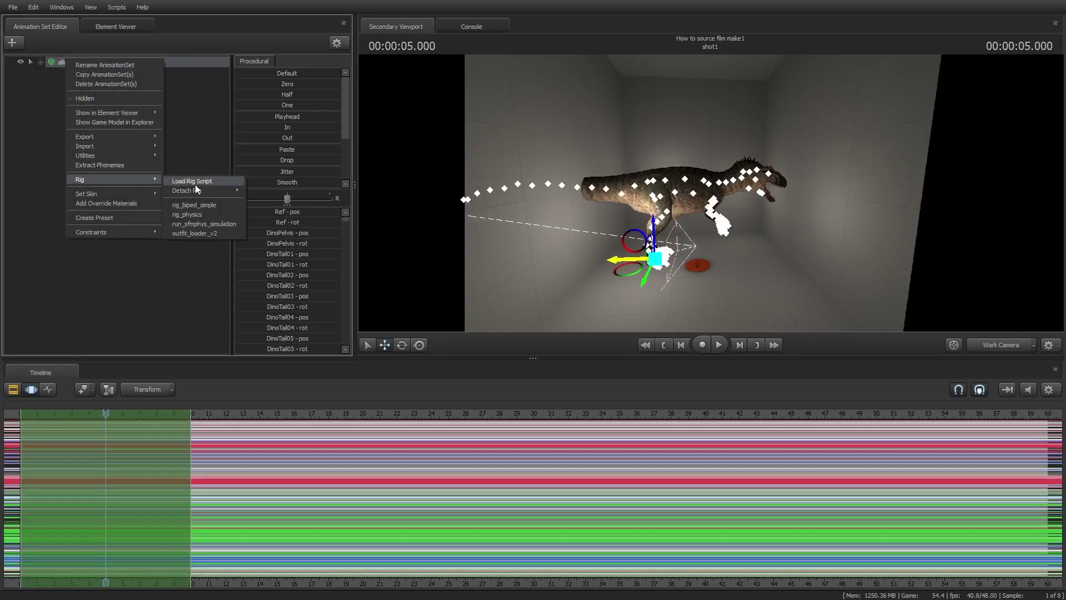
left_click(208, 222)
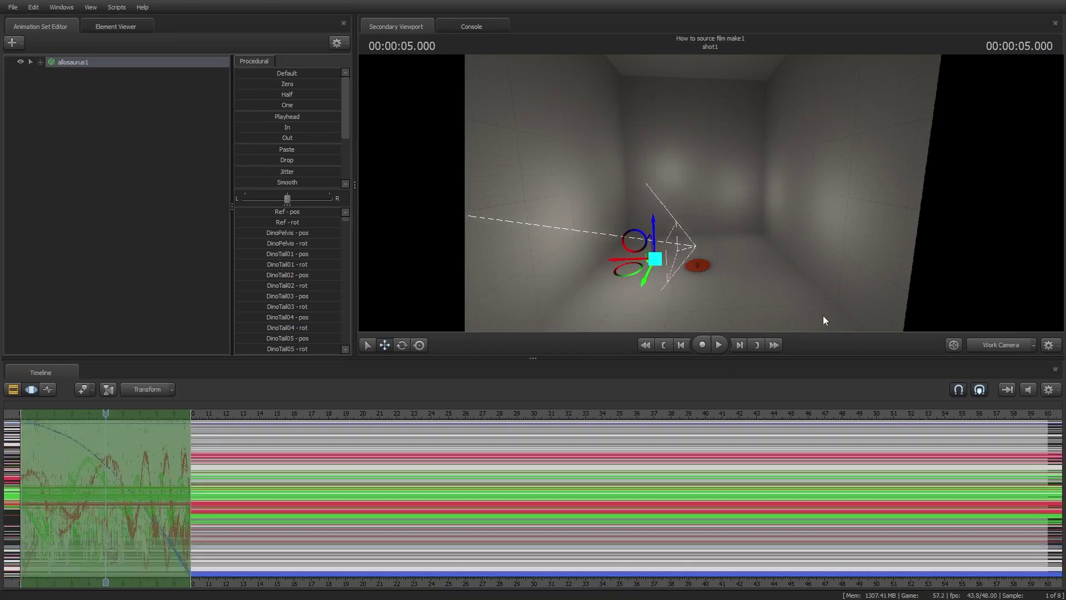
Step: Play the allosaurus physics simulation twice from the start, rewind it, and examine the deselected model from other viewpoints
key("space")
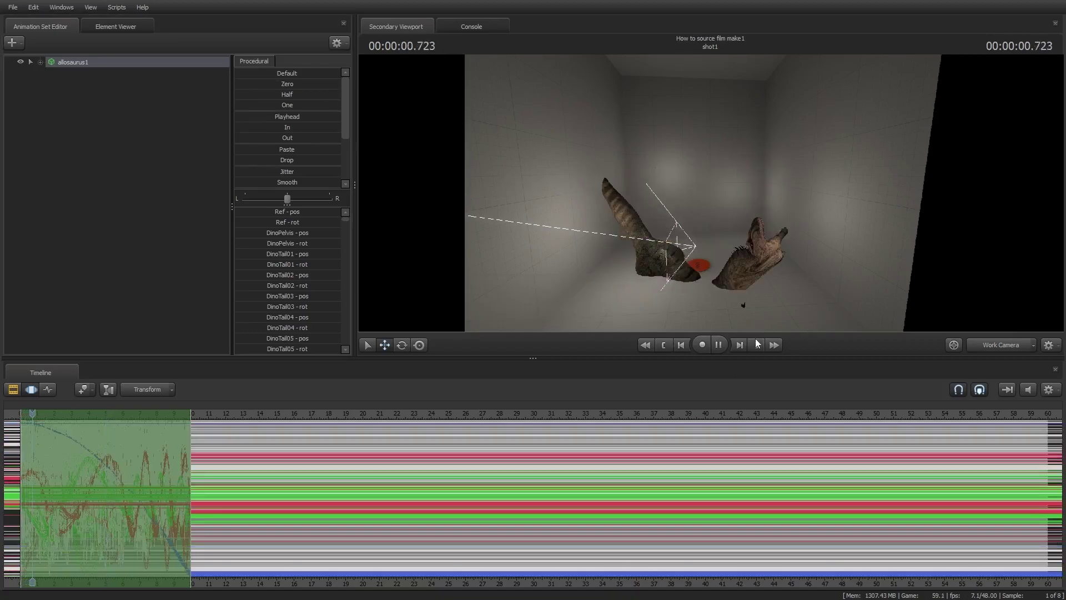
key("space")
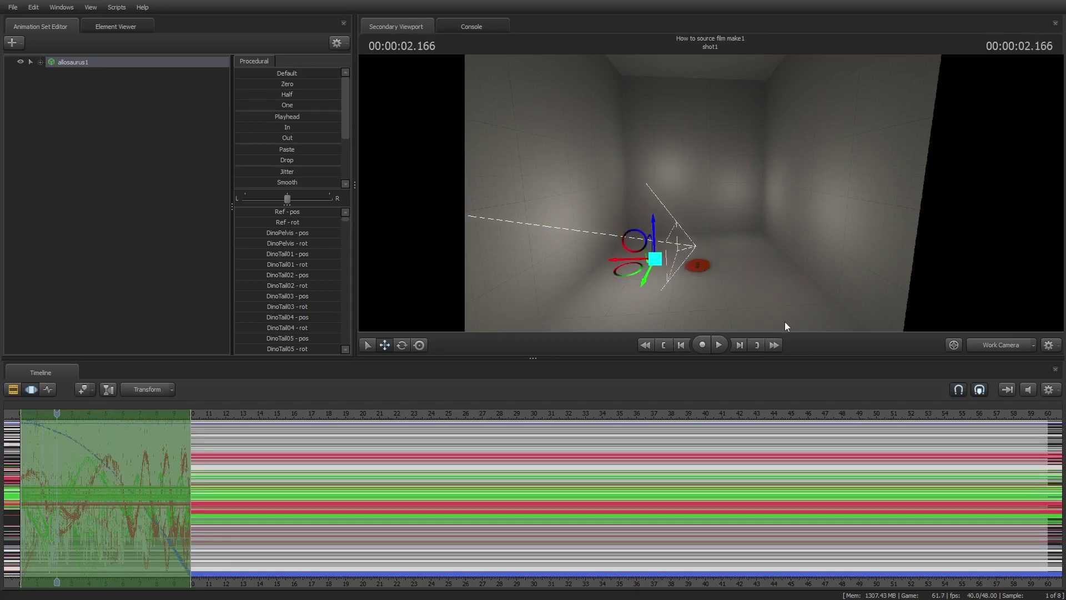
key("Home")
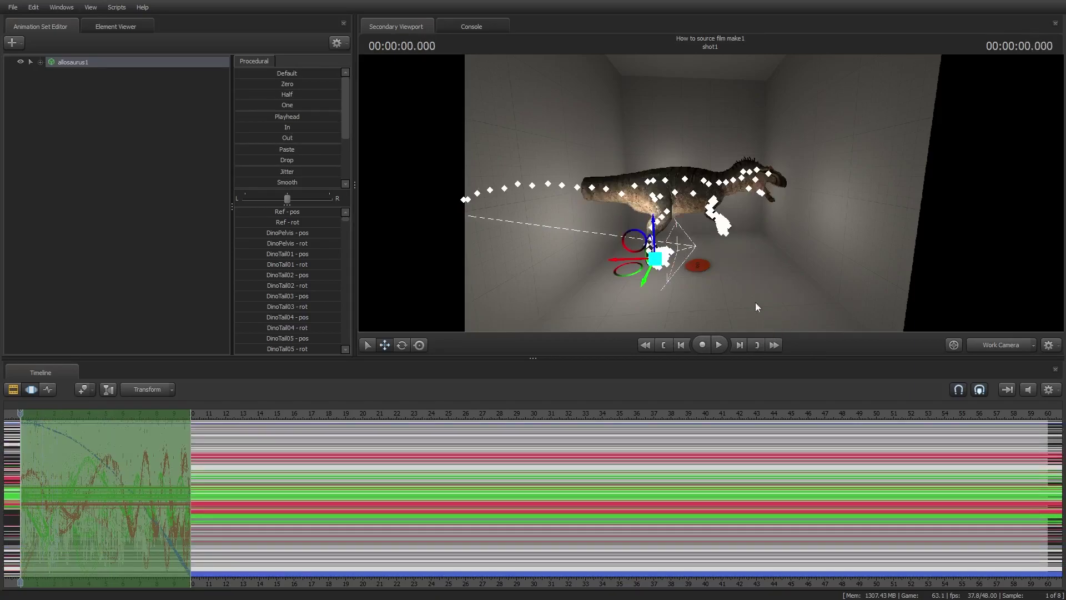
key("space")
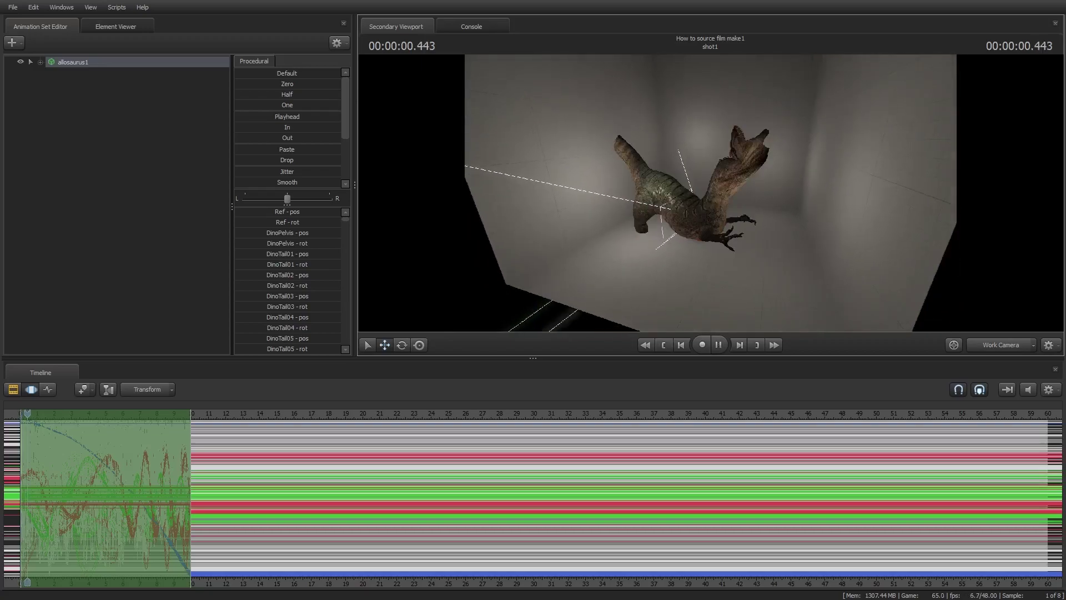
key("space")
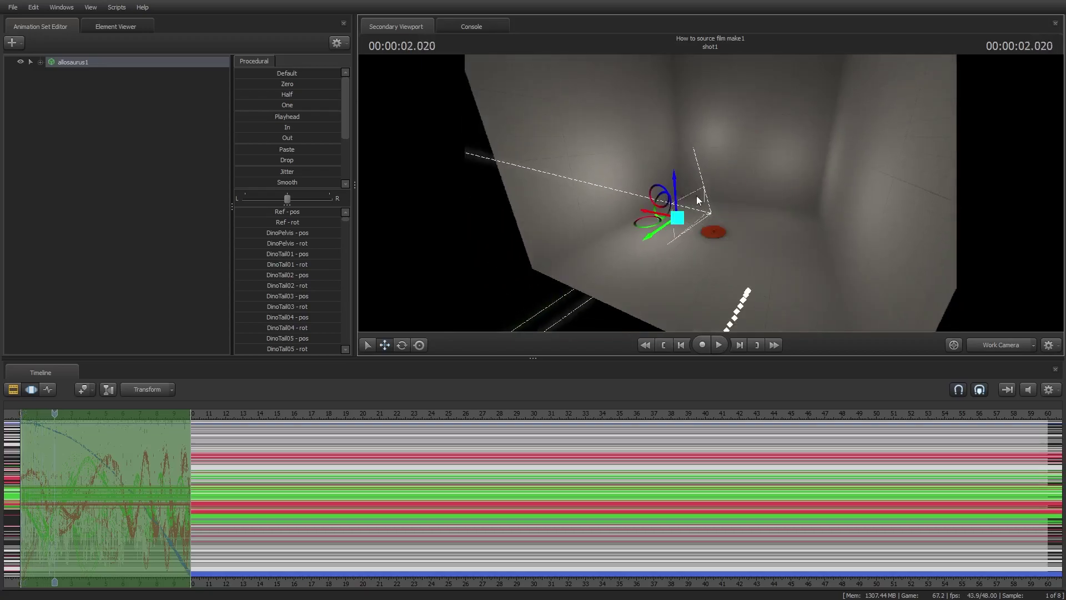
key("Home")
left_click(571, 194)
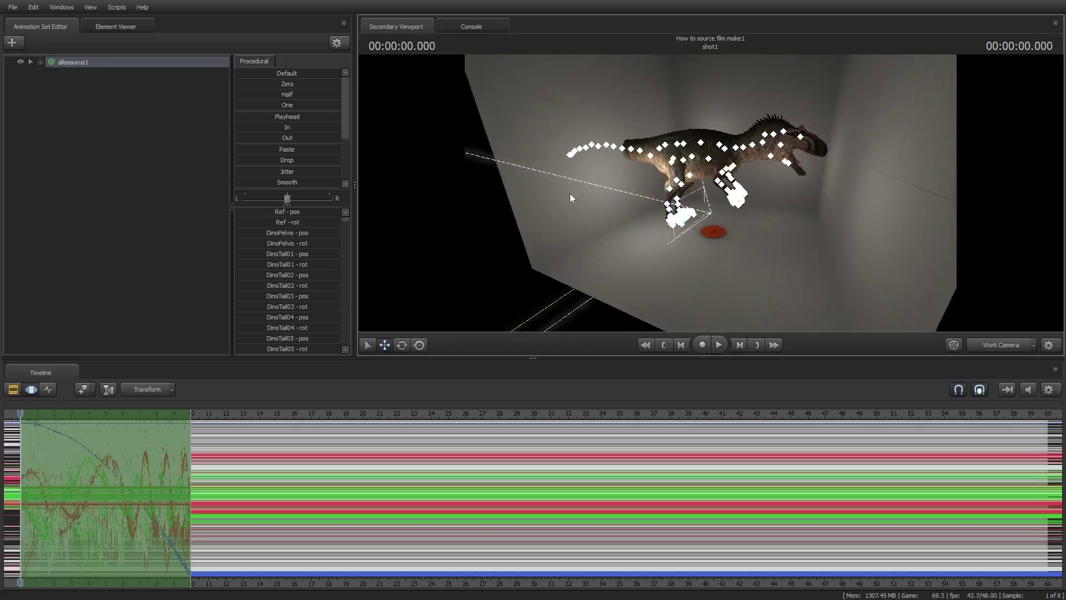
left_click_drag(571, 194, 655, 177)
key("a")
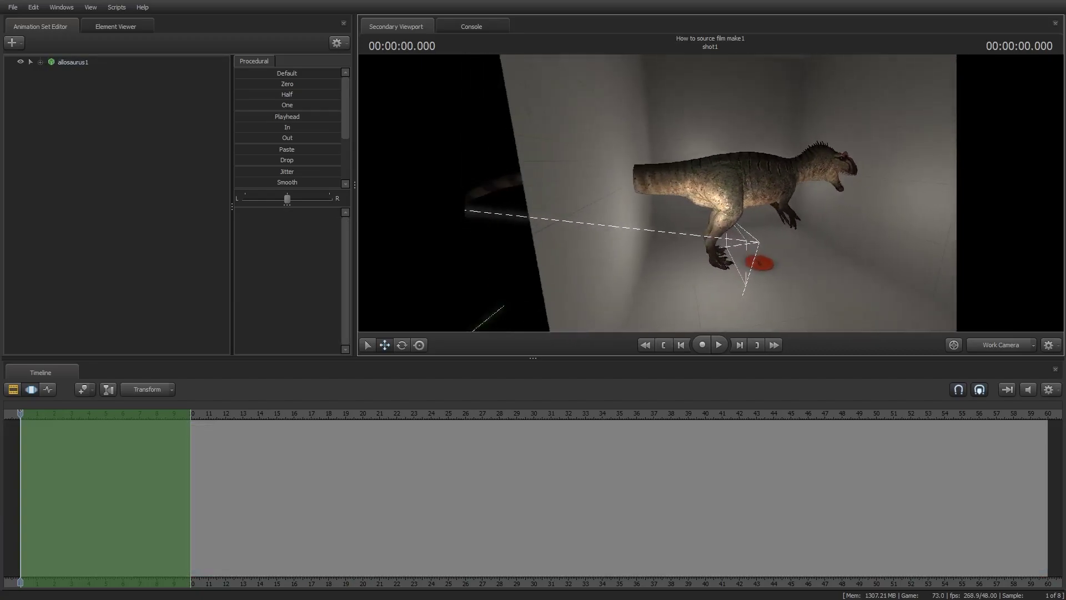
left_click_drag(594, 189, 570, 190)
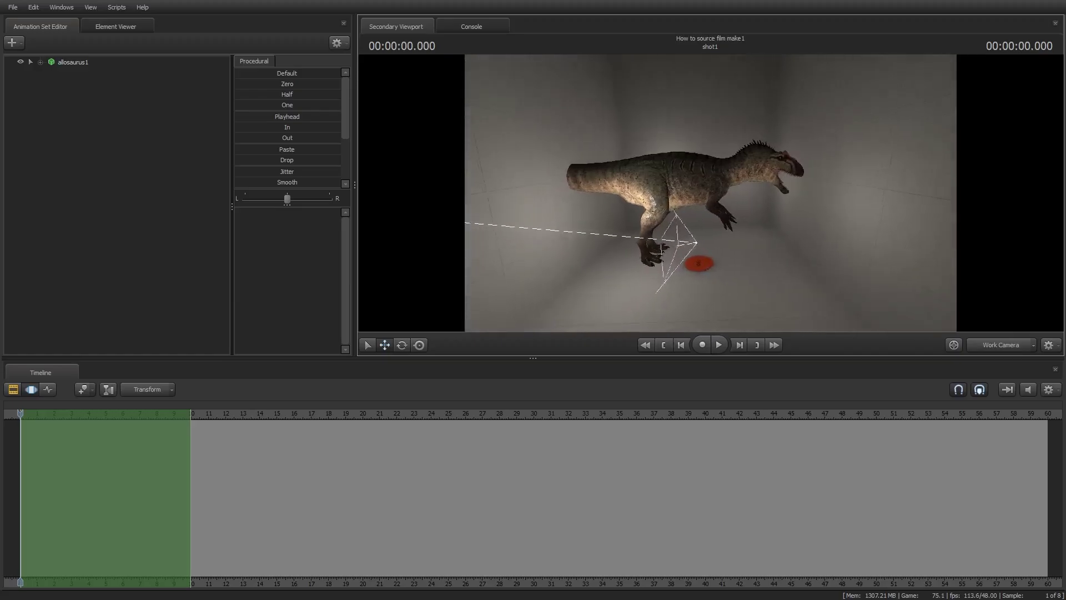